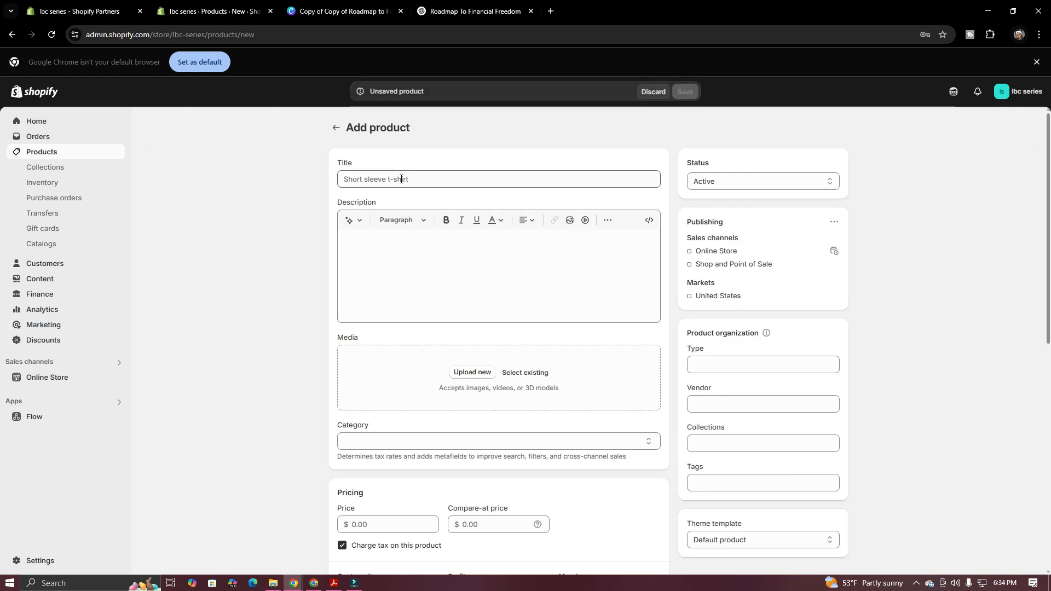
# Step: Title the new product "Roadmap To Financial Freedom"
pyautogui.moveTo(1048, 136)
pyautogui.mouseDown()
pyautogui.moveTo(1049, 349)
pyautogui.moveTo(1049, 147)
pyautogui.mouseUp()
pyautogui.click(431, 179)
pyautogui.write('Roadmap To Financial')
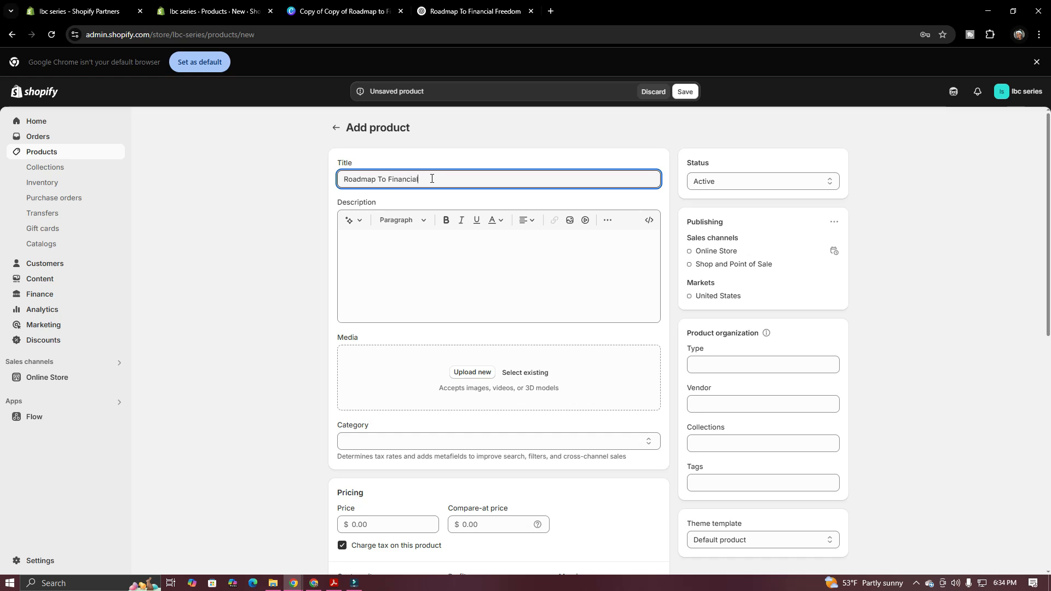
pyautogui.write('dom')
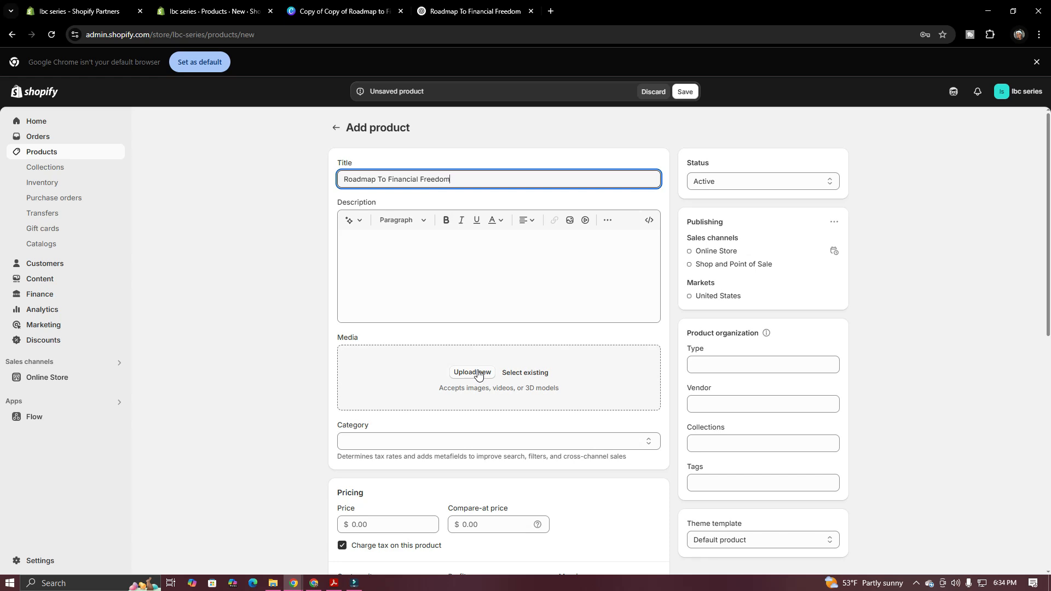
# Step: Switch to the Canva design and download only the current cover page, Page 1, as a JPG
pyautogui.click(364, 15)
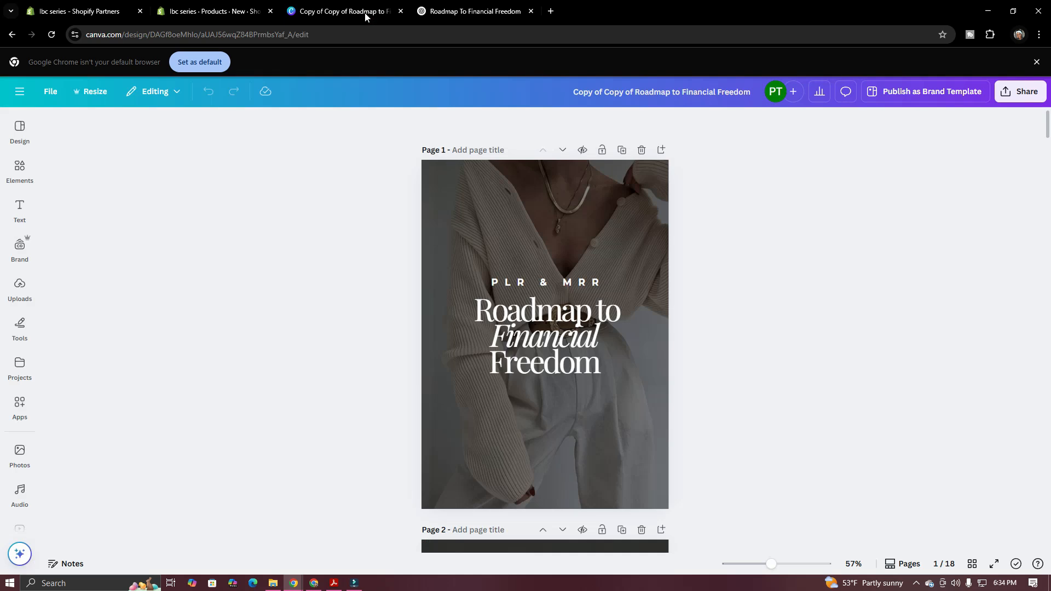
pyautogui.click(647, 219)
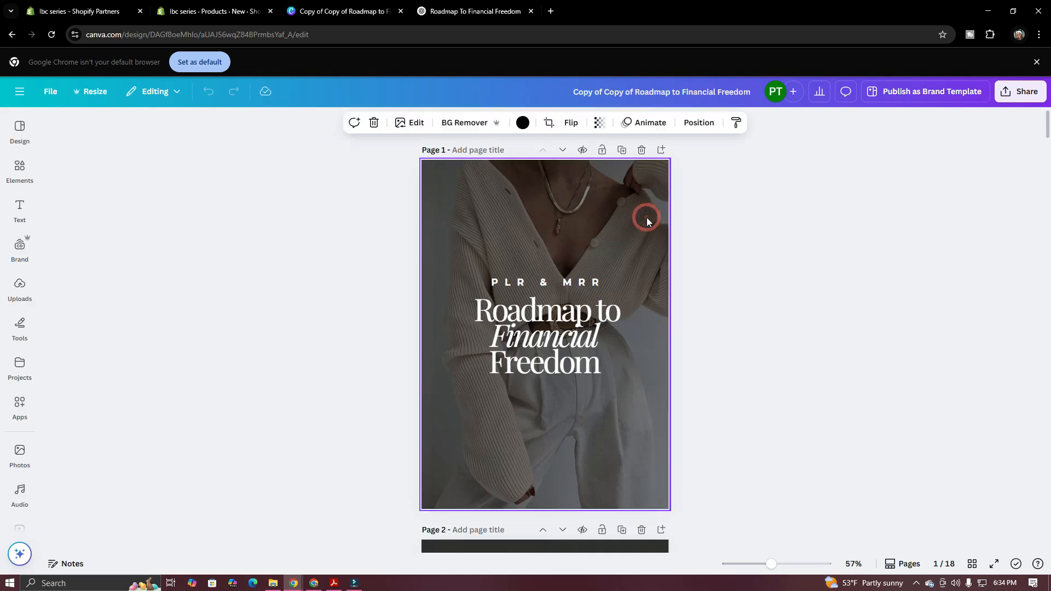
pyautogui.click(1028, 98)
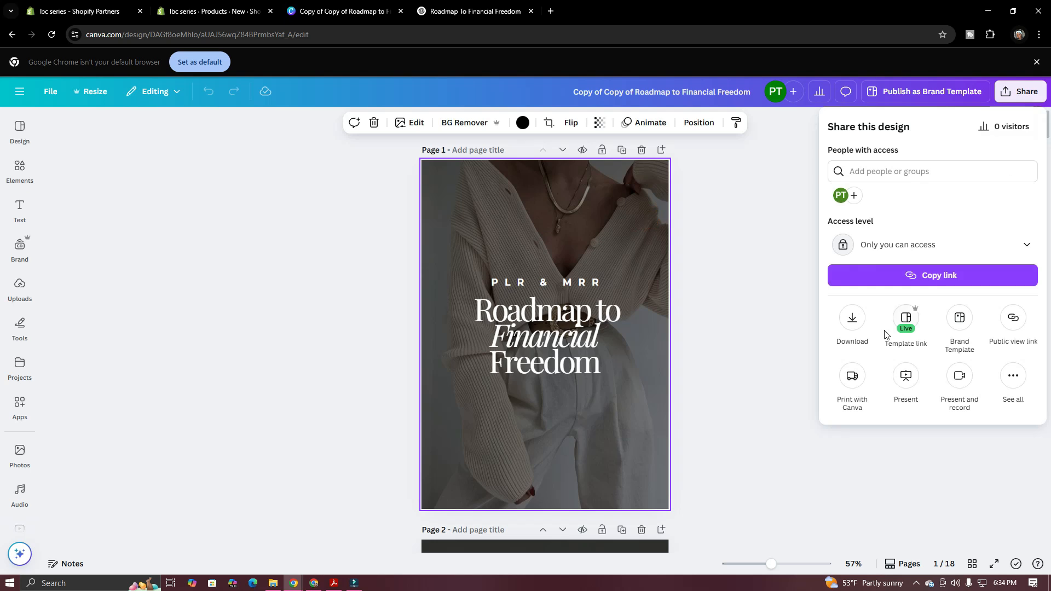
pyautogui.click(851, 323)
pyautogui.click(862, 174)
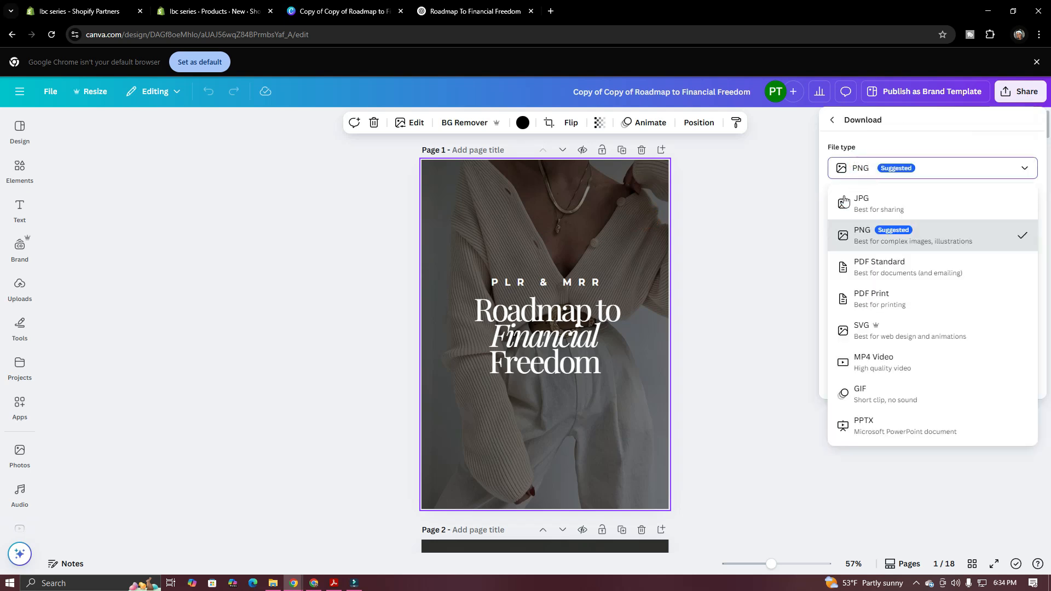
pyautogui.click(847, 202)
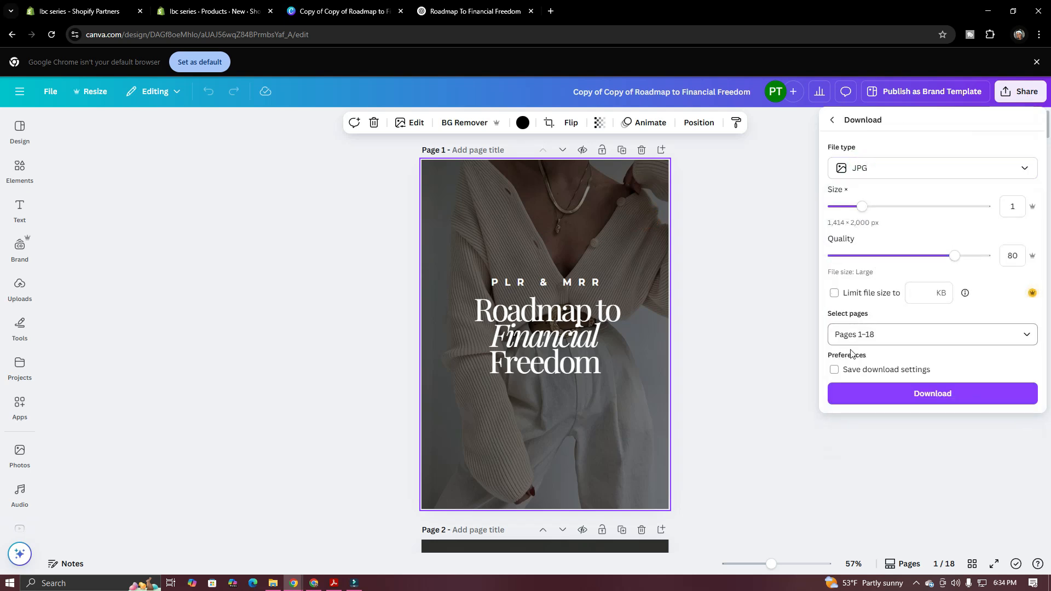
pyautogui.click(1025, 334)
pyautogui.click(842, 387)
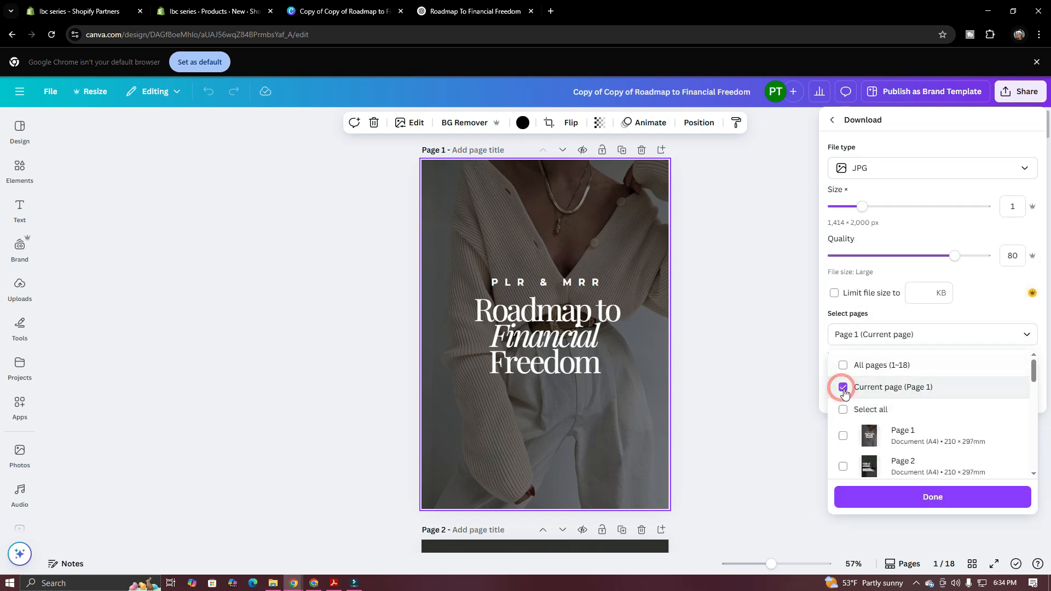
pyautogui.click(912, 497)
pyautogui.click(919, 393)
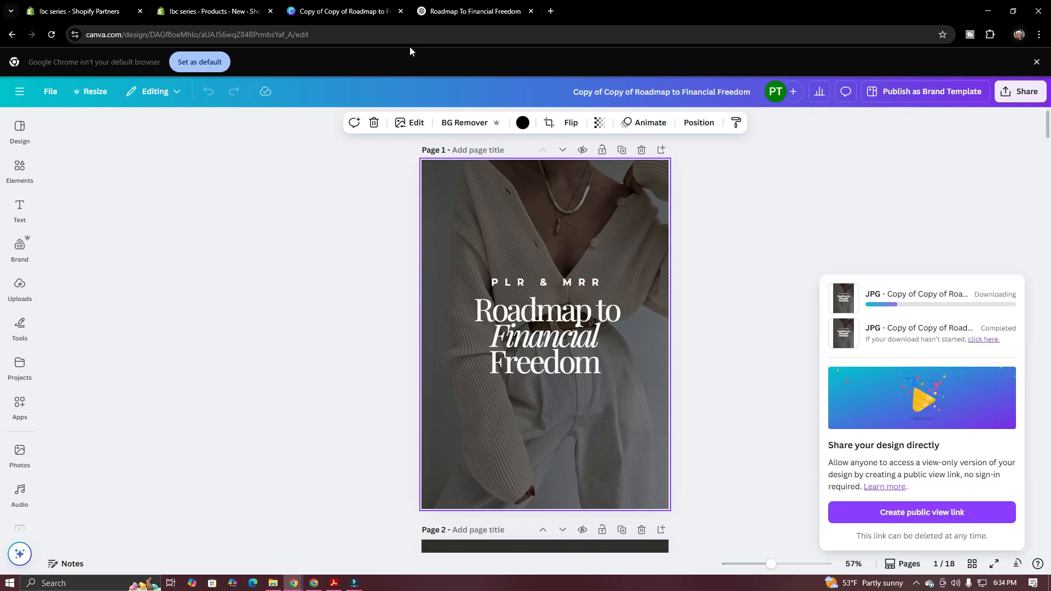
# Step: Return to the Shopify product page and upload "Copy of Copy of Roadmap to Financial Freedom (1)" from Downloads as product media
pyautogui.click(219, 11)
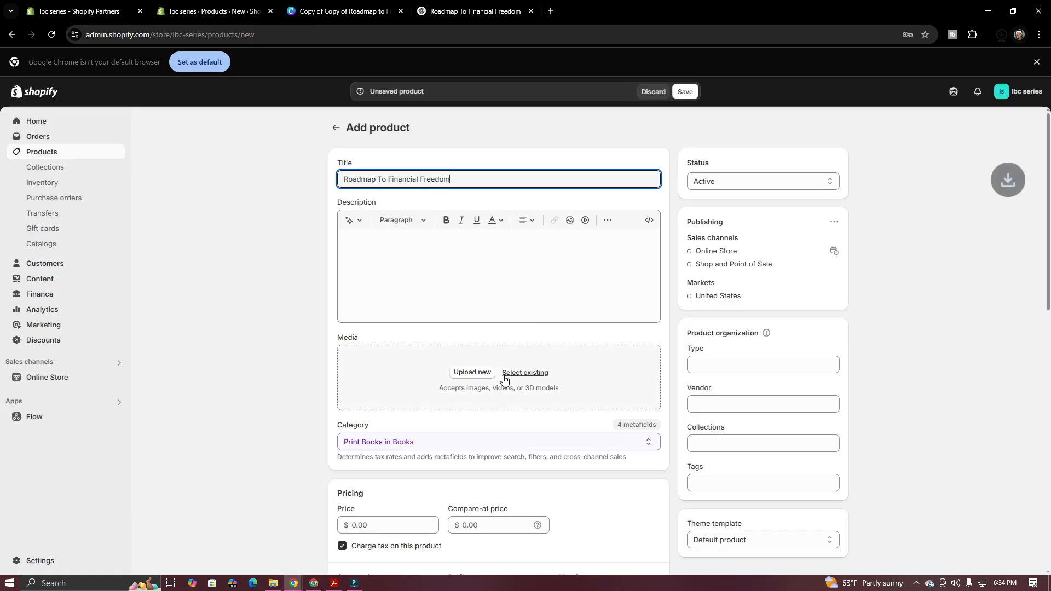
pyautogui.click(472, 373)
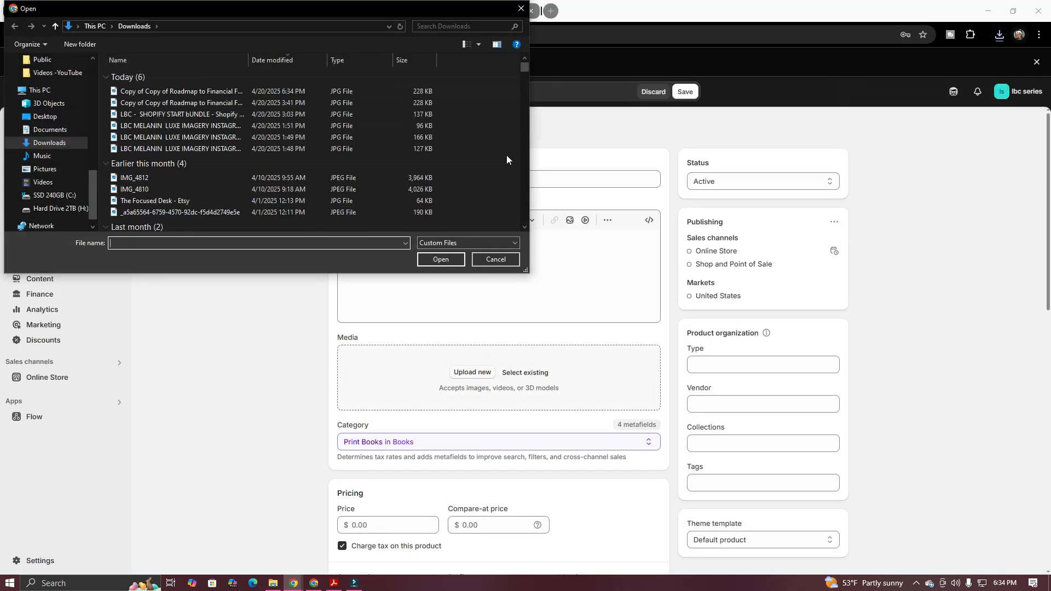
pyautogui.click(217, 93)
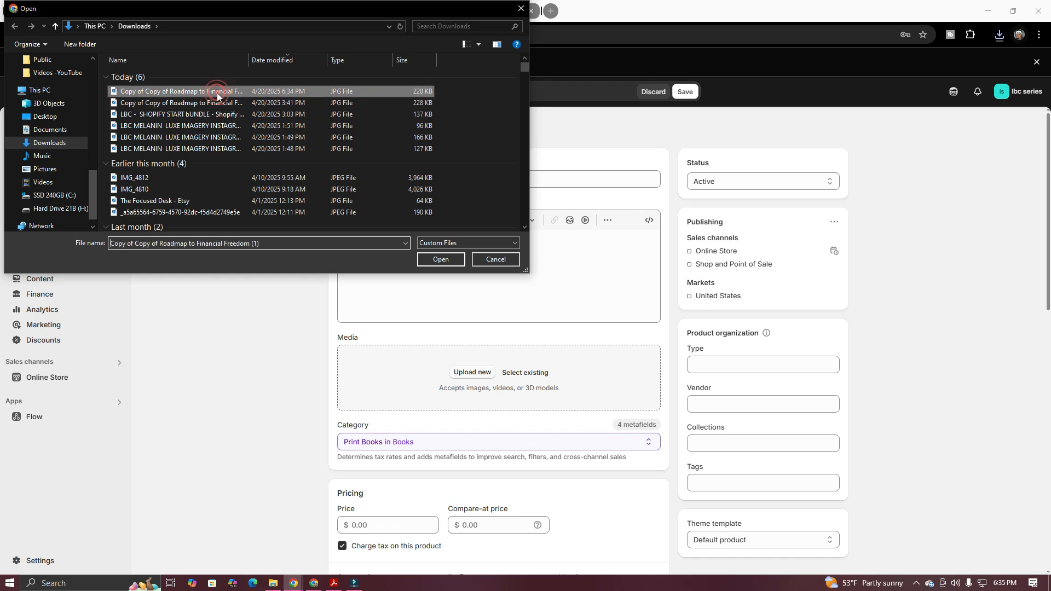
pyautogui.click(452, 259)
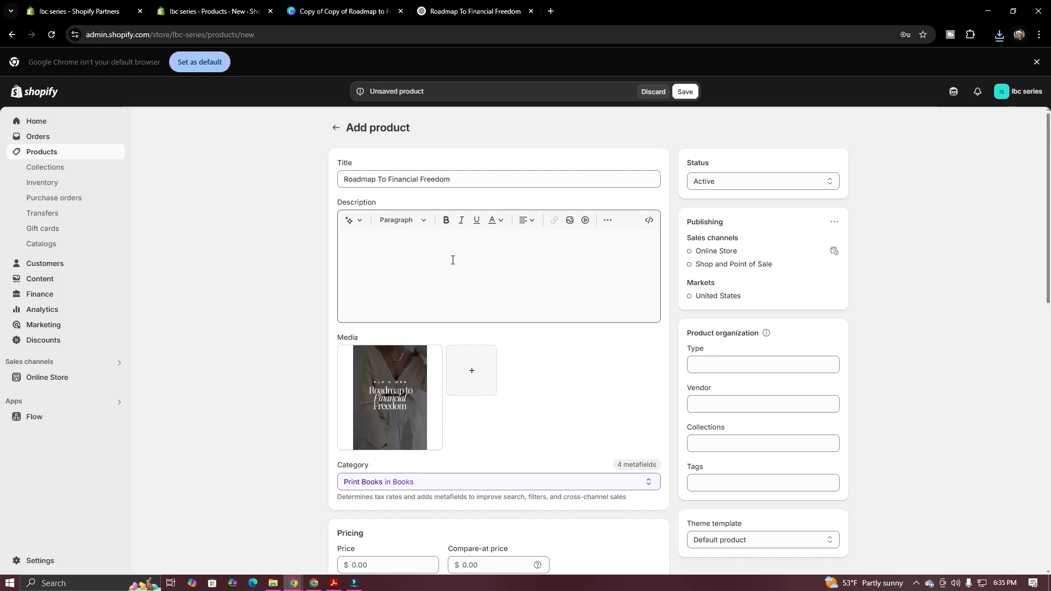
# Step: Open the uploaded cover image and change its name to "Roadmap To Financial Freedom Guide Ebook"
pyautogui.click(408, 383)
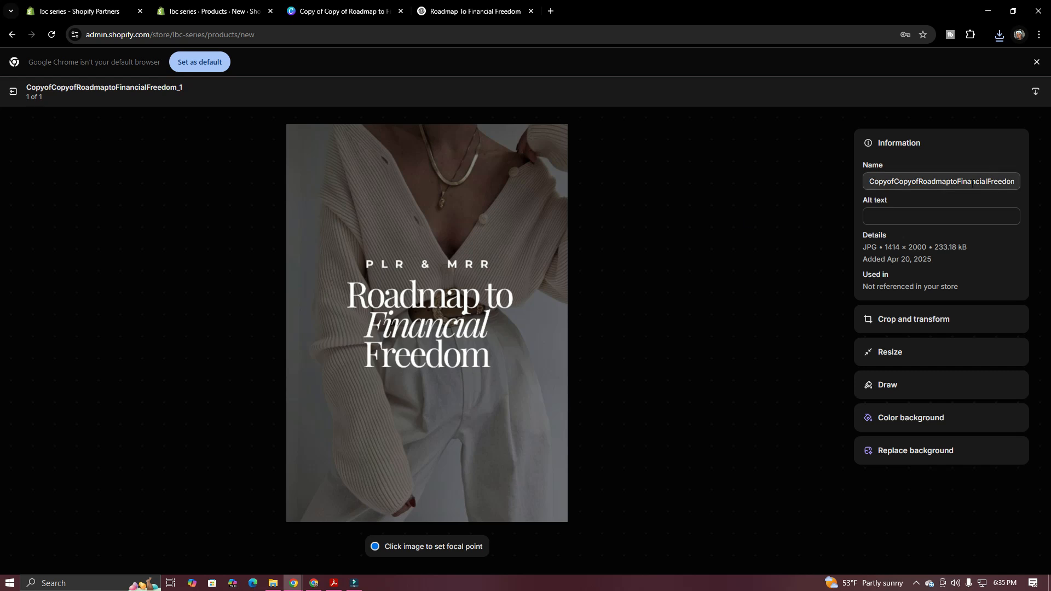
pyautogui.click(872, 182)
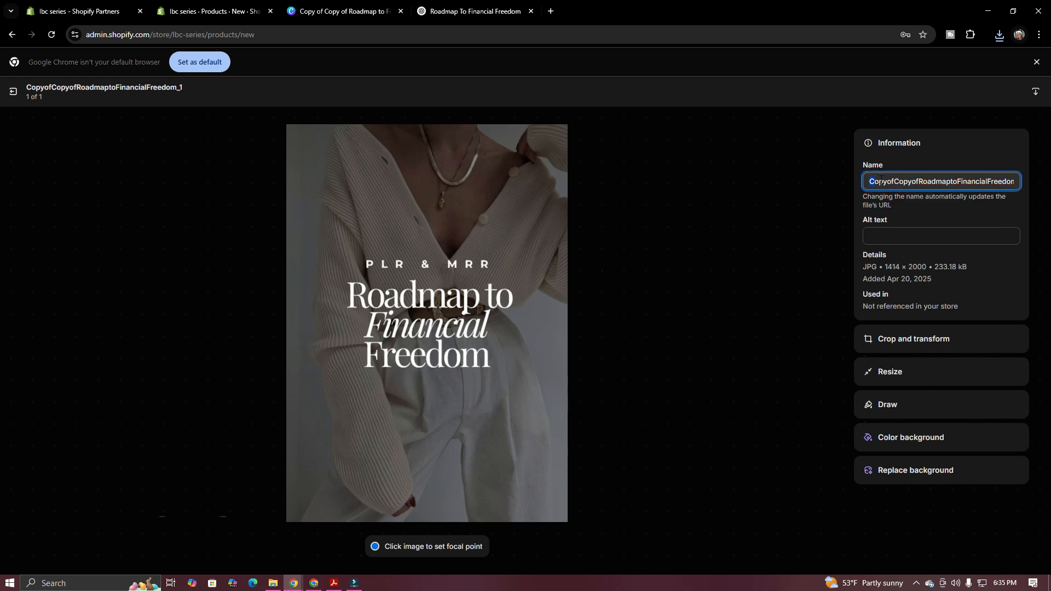
pyautogui.moveTo(871, 182); pyautogui.dragTo(1032, 181)
pyautogui.press('BackSpace')
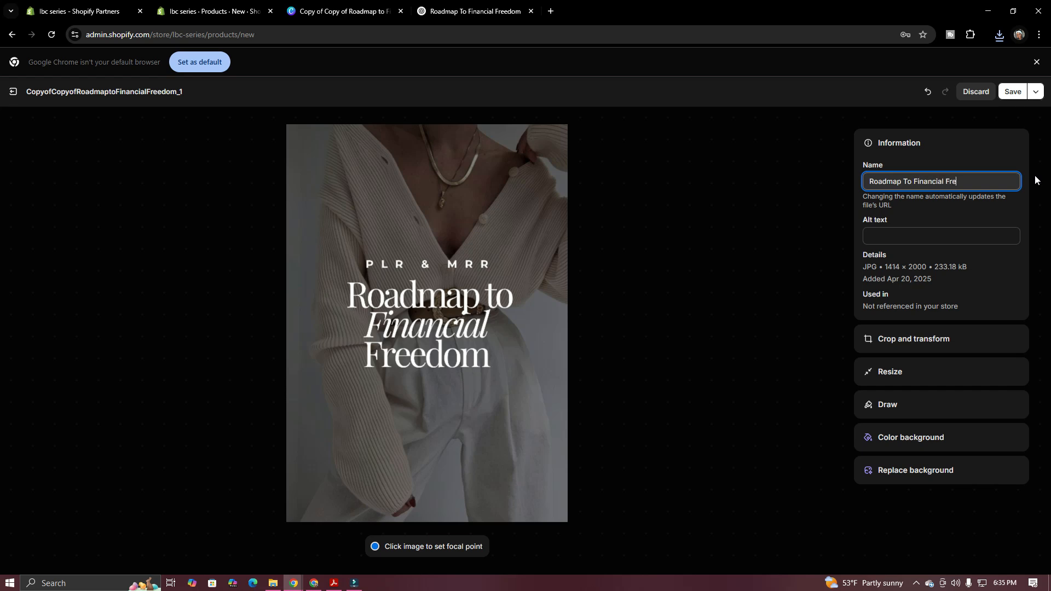
pyautogui.write('om')
pyautogui.write('Guide Ebook')
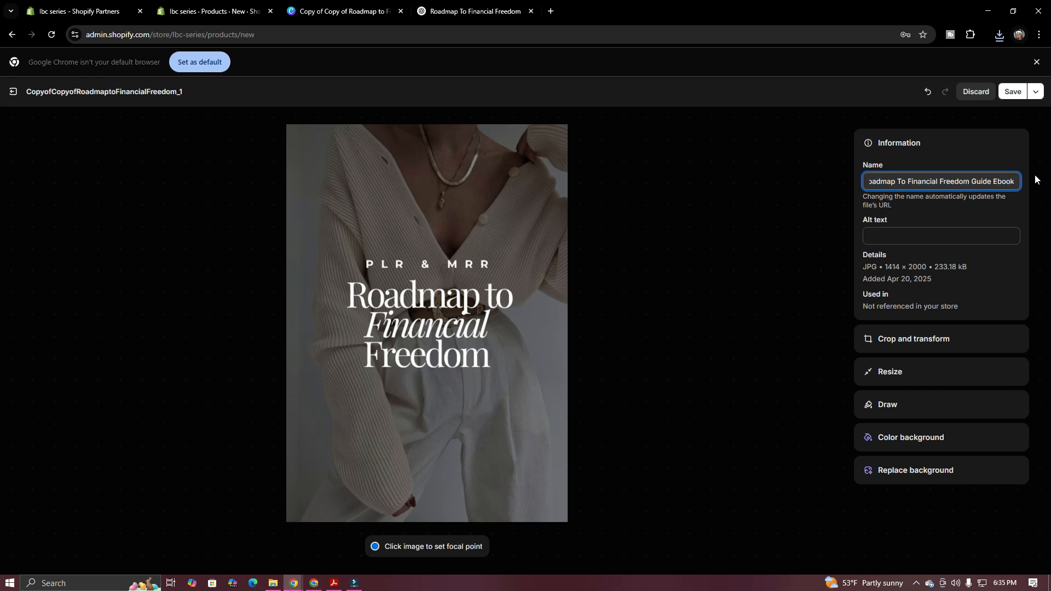
# Step: Copy the image name "Roadmap To Financial Freedom Guide Ebook" into its alt text, save the image and return to the product
pyautogui.moveTo(1017, 179); pyautogui.dragTo(846, 190)
pyautogui.hotkey('ctrl', 'c')
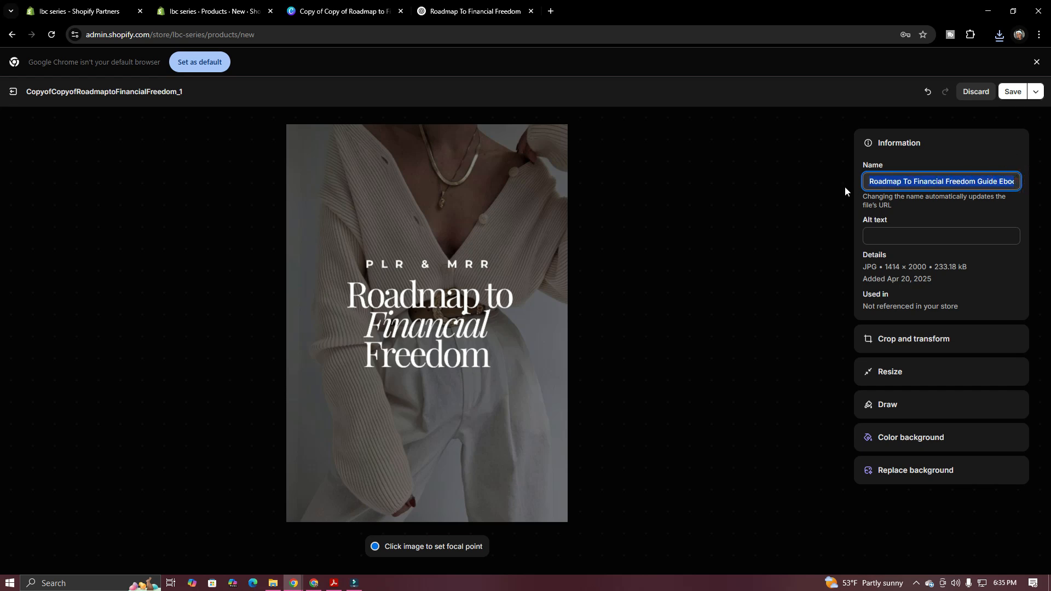
pyautogui.click(874, 233)
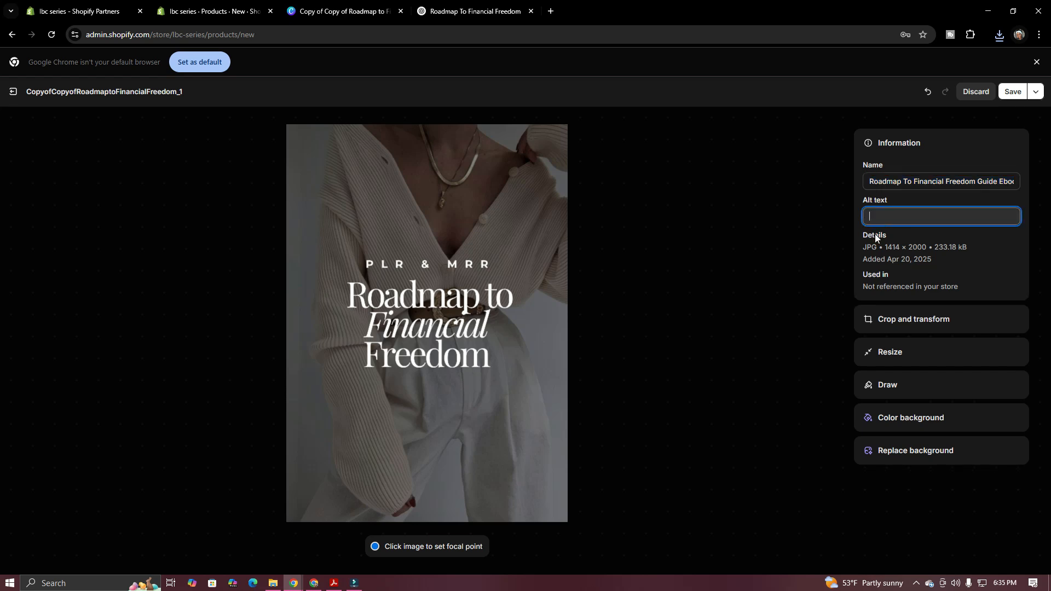
pyautogui.hotkey('ctrl', 'v')
pyautogui.click(1013, 92)
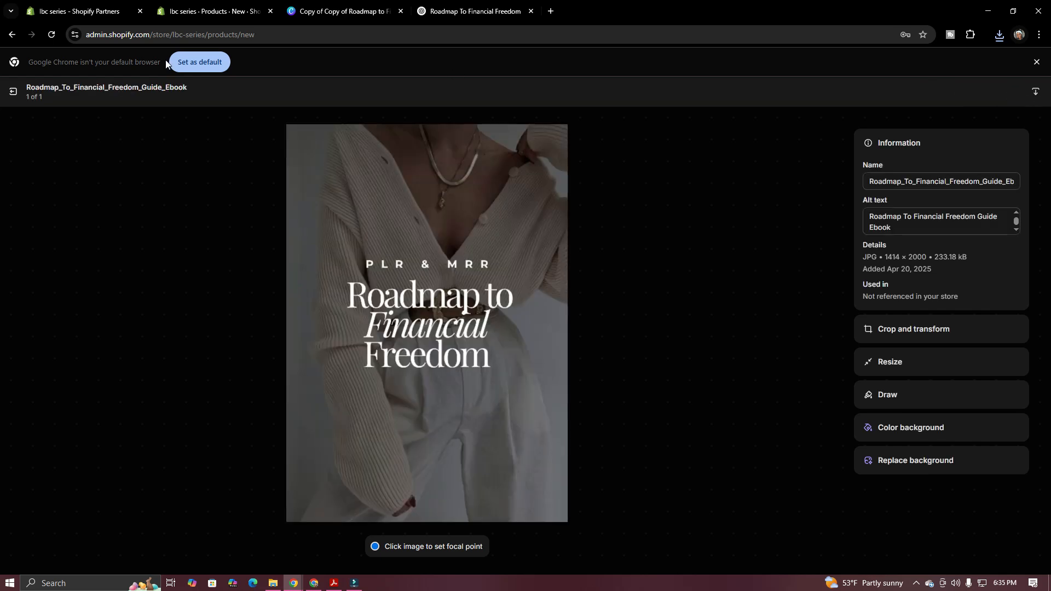
pyautogui.click(12, 93)
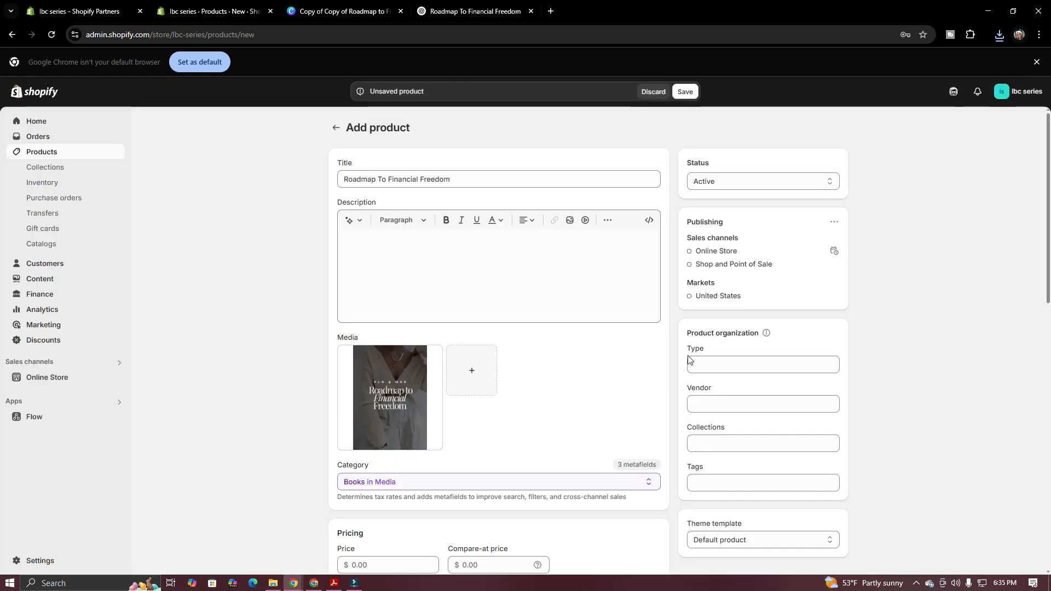
# Step: Set the product category to E-Books in Books
pyautogui.moveTo(1047, 194); pyautogui.dragTo(1048, 231)
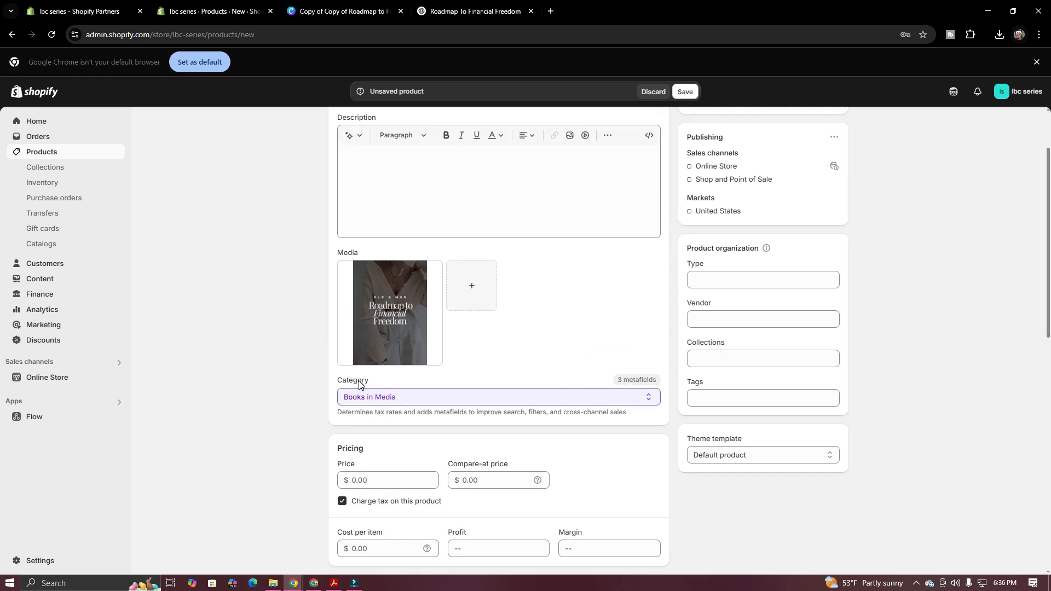
pyautogui.click(647, 397)
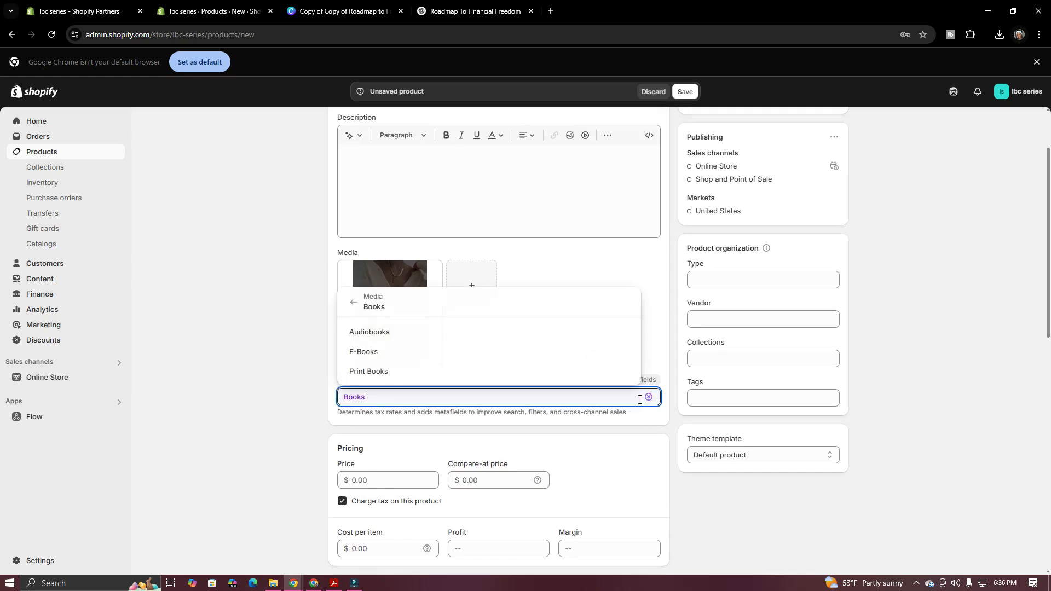
pyautogui.click(370, 353)
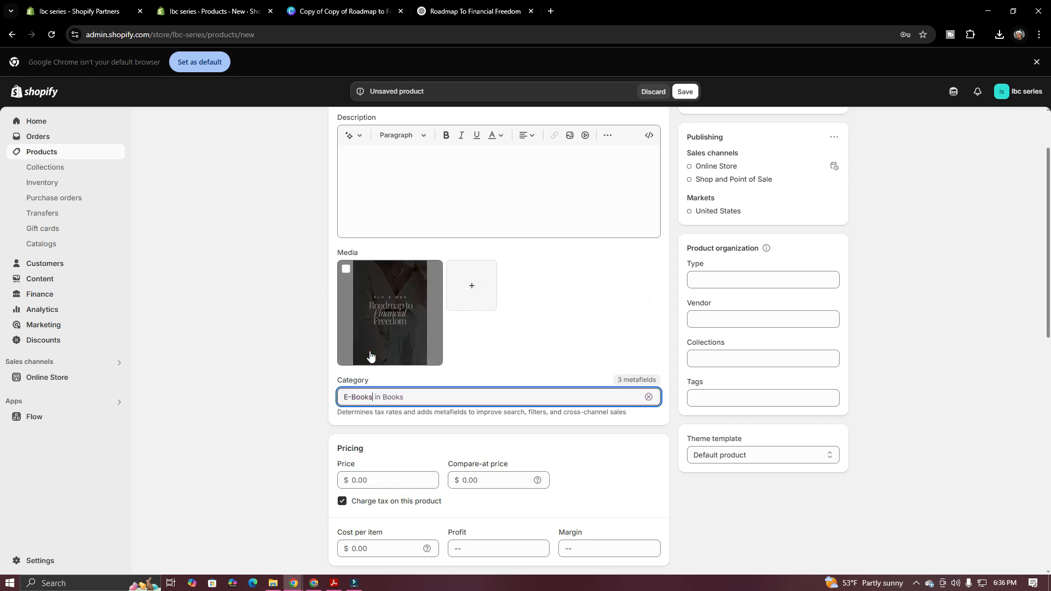
pyautogui.moveTo(1048, 308); pyautogui.dragTo(1049, 291)
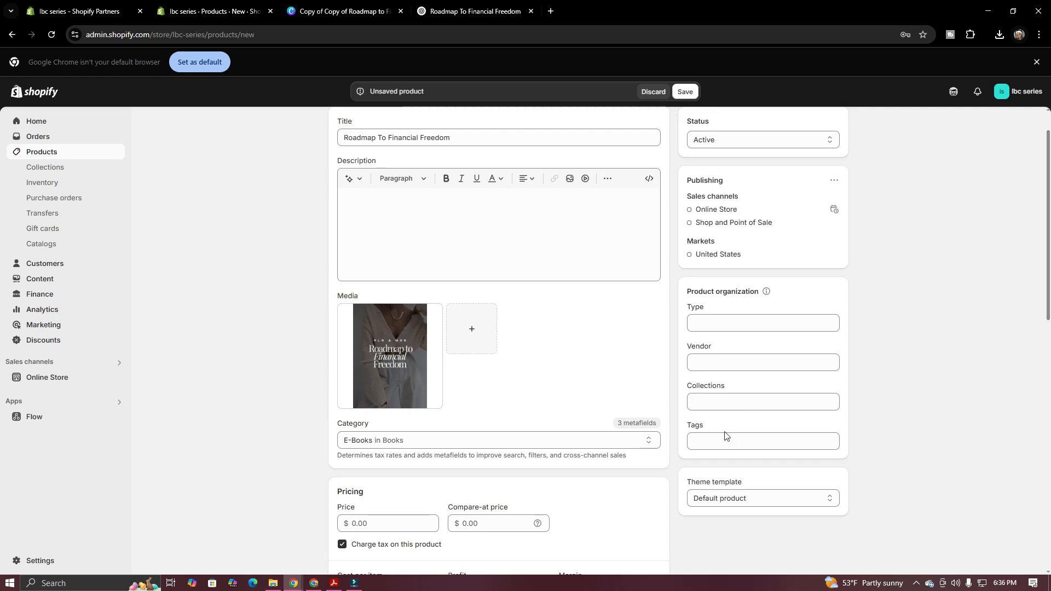
pyautogui.click(700, 442)
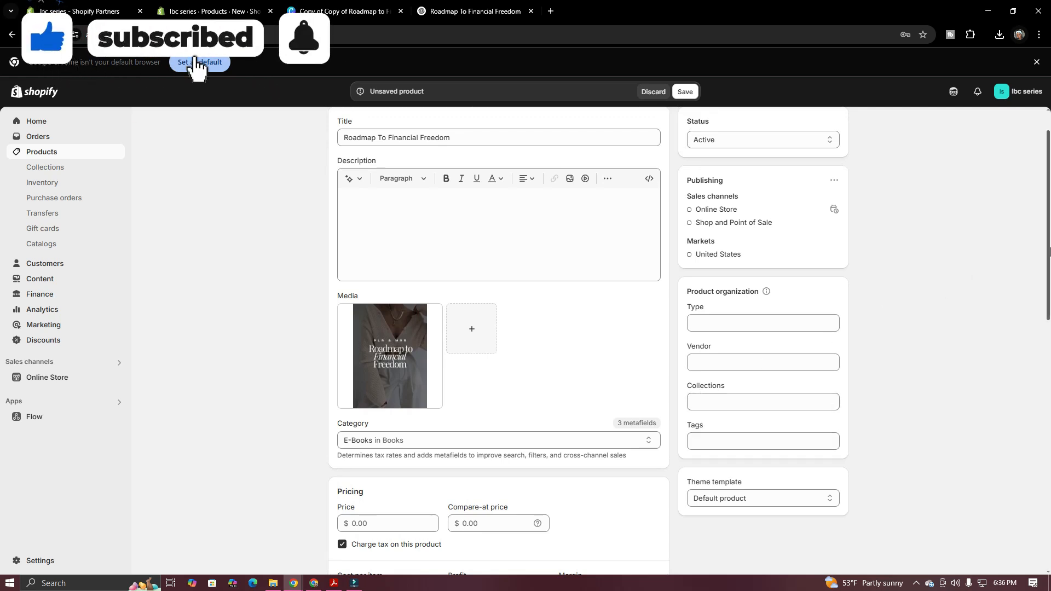
pyautogui.moveTo(1049, 236); pyautogui.dragTo(1049, 210)
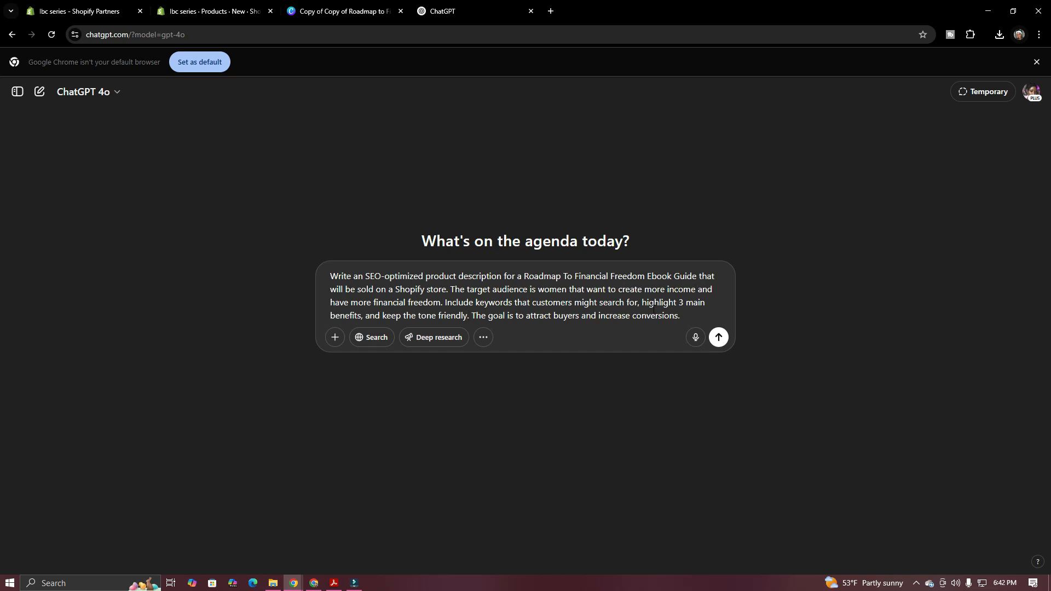
# Step: Submit the ChatGPT prompt for an SEO-optimized Roadmap To Financial Freedom Ebook Guide product description and copy the full response
pyautogui.click(719, 337)
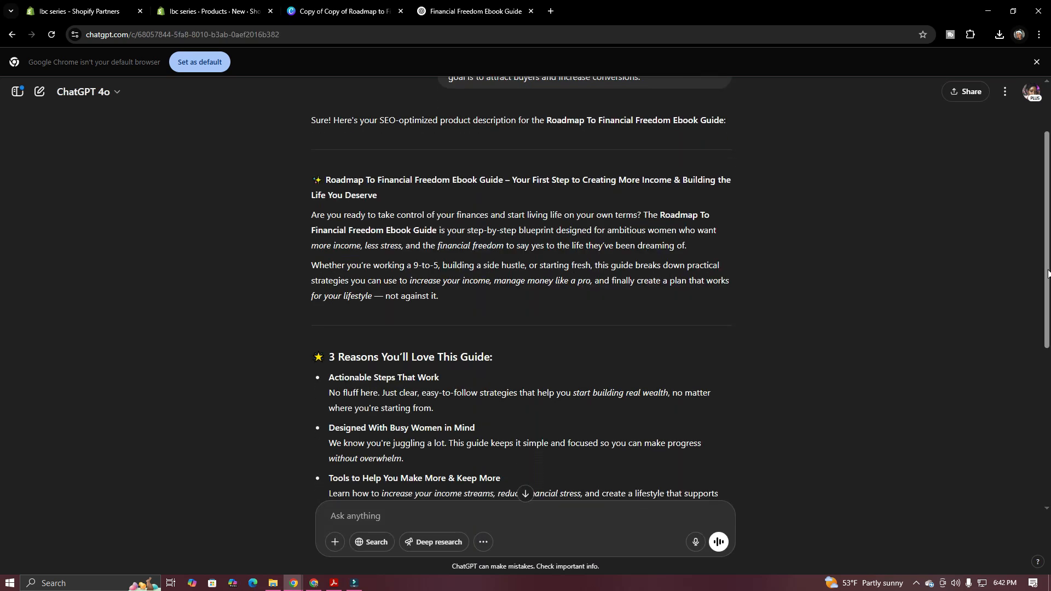
pyautogui.moveTo(1049, 298); pyautogui.dragTo(1049, 432)
pyautogui.click(316, 466)
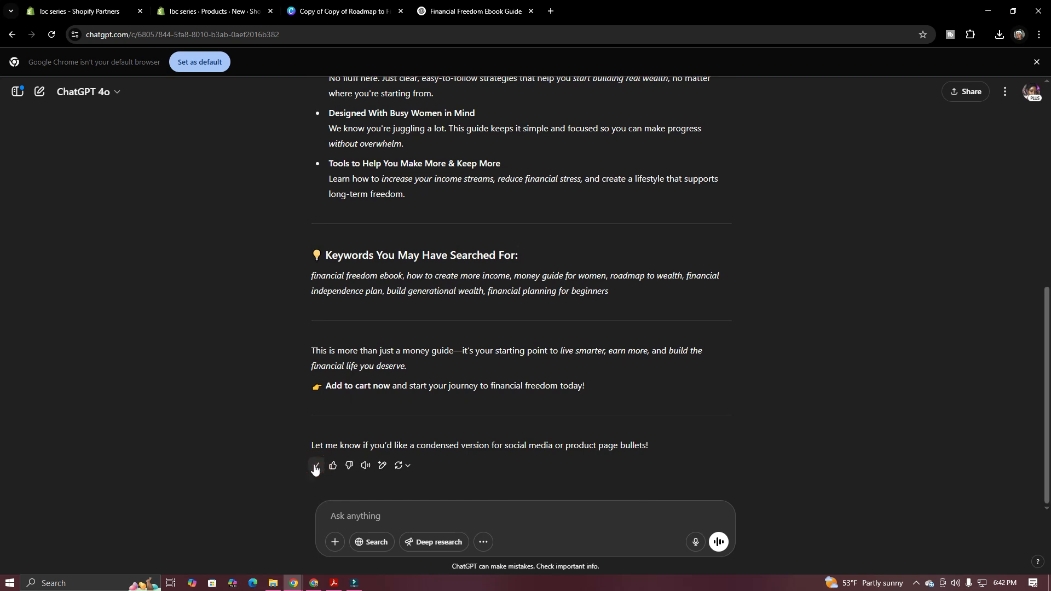
# Step: Switch back to the Shopify product page and paste the copied ChatGPT response into the description
pyautogui.click(217, 11)
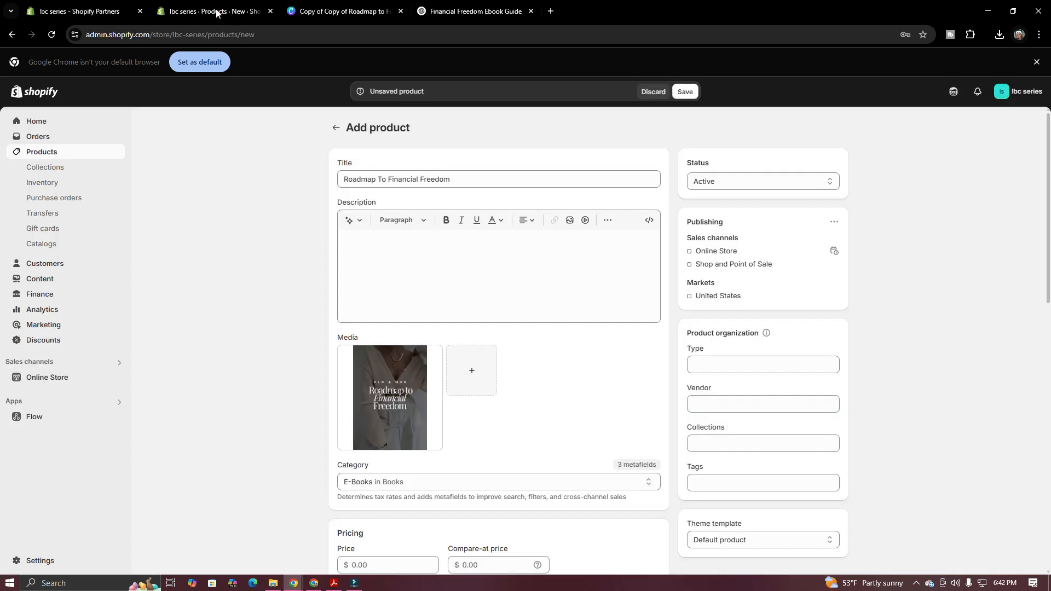
pyautogui.click(355, 242)
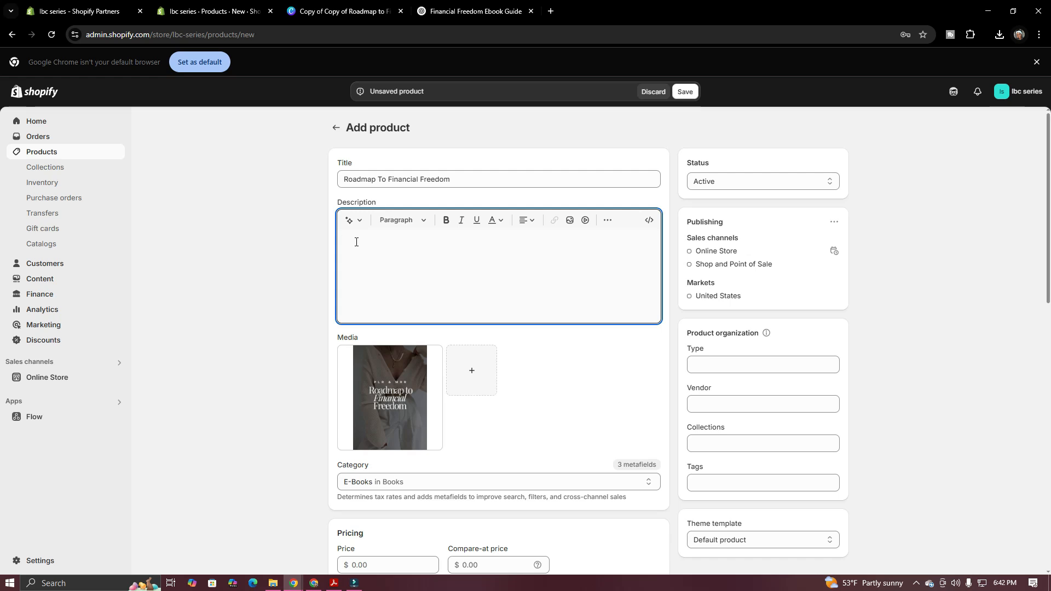
pyautogui.hotkey('ctrl', 'v')
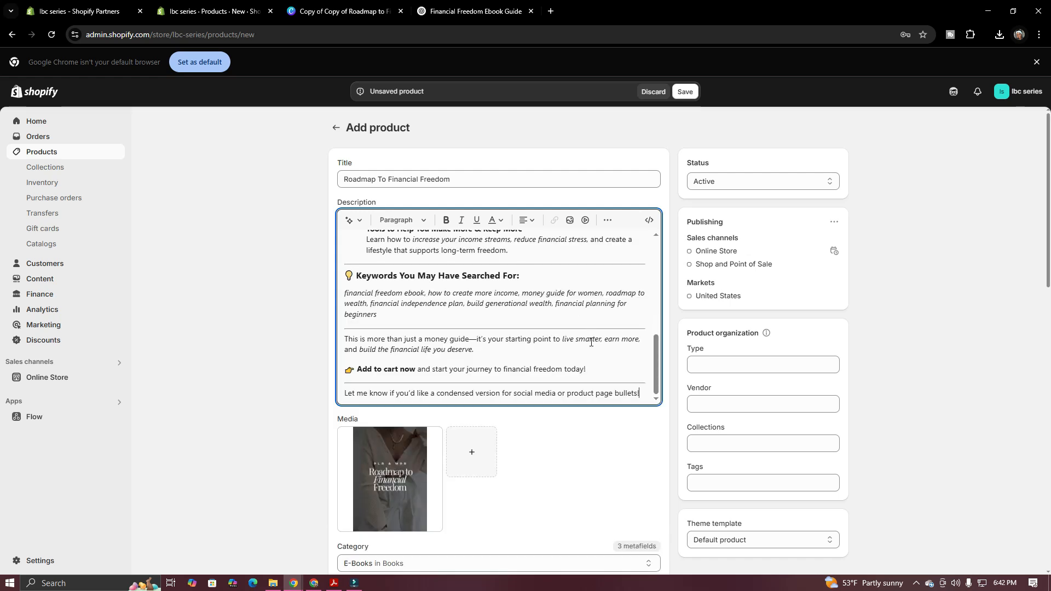
# Step: Delete the introductory sentence, heading and blank line above "Are you ready to take control of your finances" in the description
pyautogui.moveTo(657, 356); pyautogui.dragTo(657, 251)
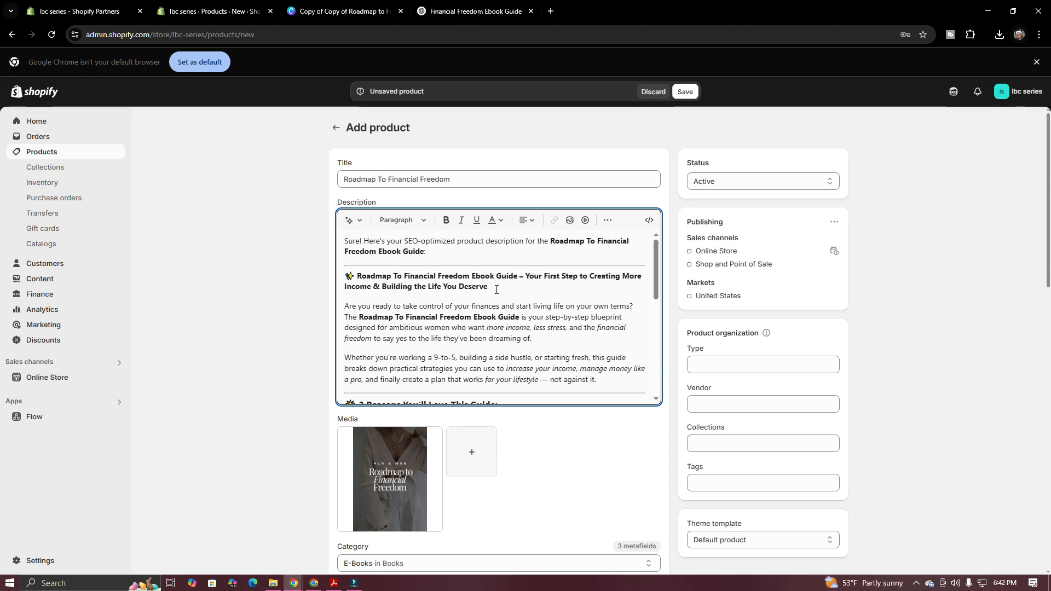
pyautogui.moveTo(496, 288); pyautogui.dragTo(339, 235)
pyautogui.press('BackSpace')
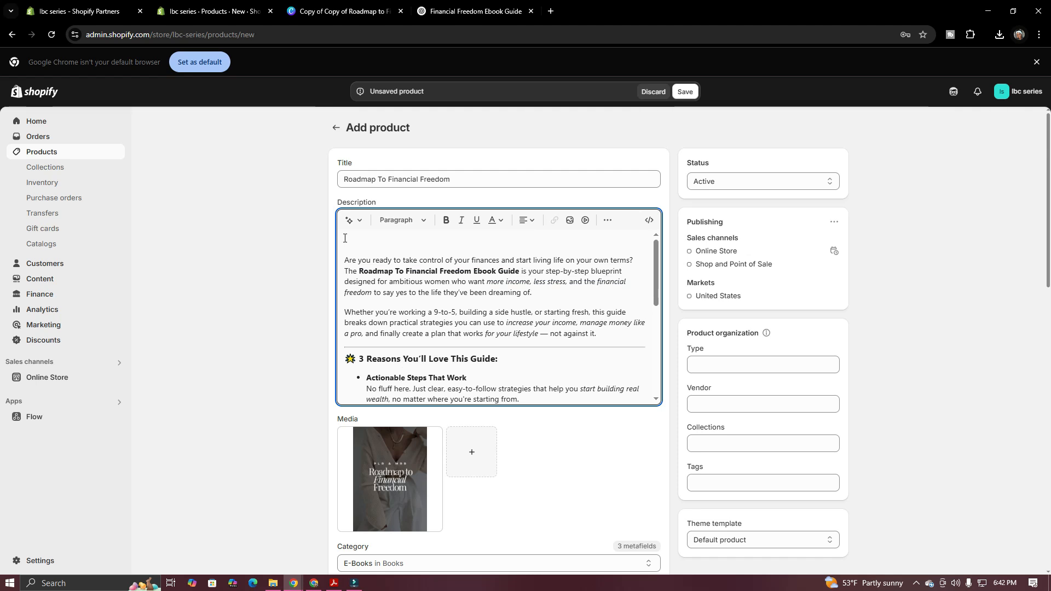
pyautogui.press('Delete')
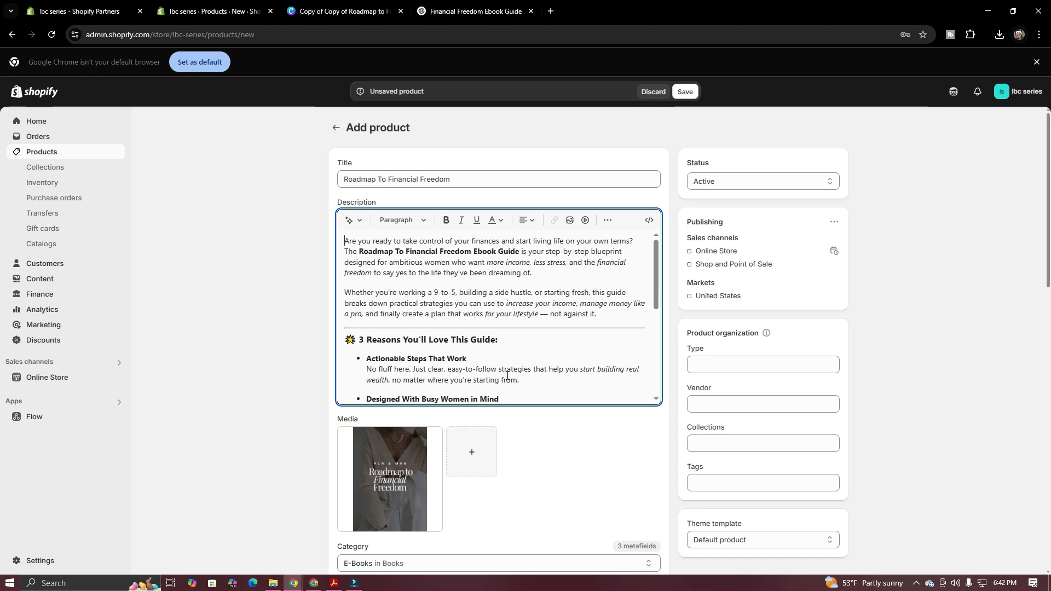
# Step: Delete the divider above "3 Reasons You'll Love This Guide" and the text block with its dividers above "This is more than just a money guide"
pyautogui.click(648, 327)
pyautogui.press('BackSpace')
pyautogui.moveTo(656, 262); pyautogui.dragTo(659, 333)
pyautogui.click(345, 312)
pyautogui.moveTo(346, 318); pyautogui.dragTo(424, 362)
pyautogui.press('BackSpace')
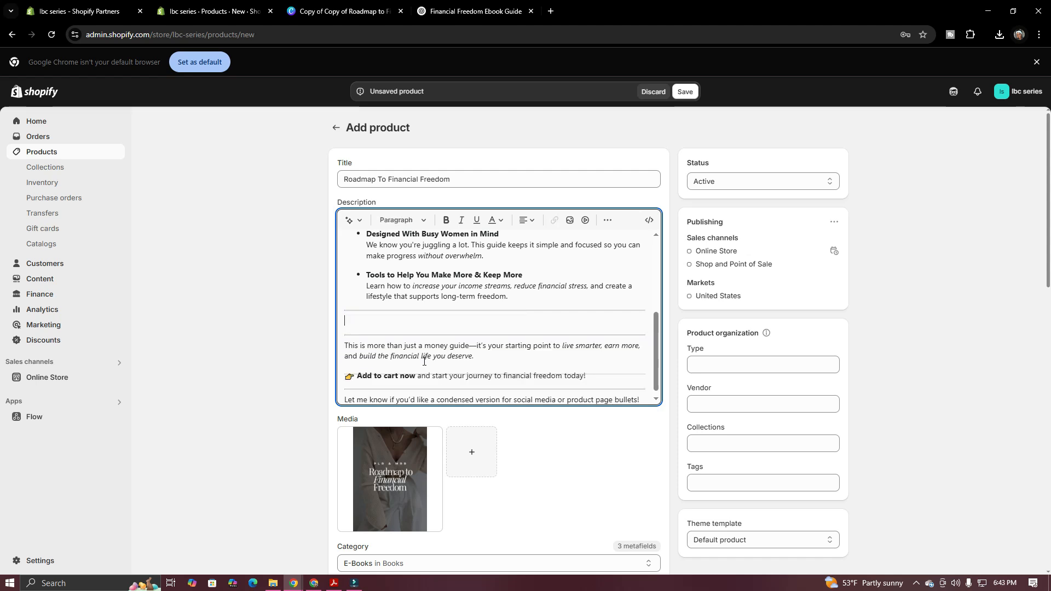
pyautogui.press('BackSpace')
pyautogui.press('BackSpace')
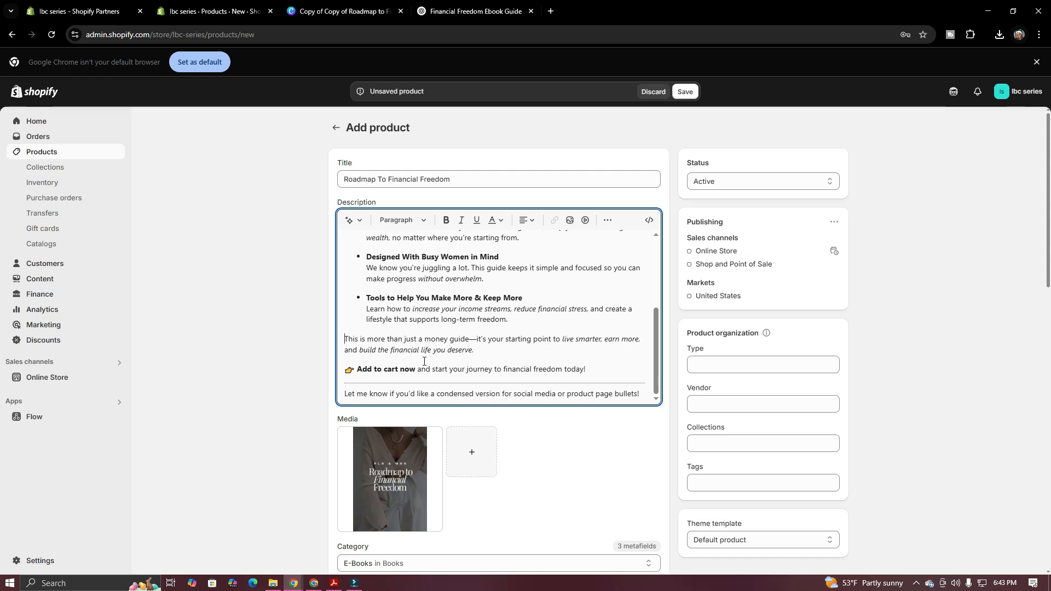
# Step: Delete the closing "Let me know if you'd like a condensed version" sentence and the divider above it from the description
pyautogui.click(658, 333)
pyautogui.click(658, 333)
pyautogui.moveTo(639, 394); pyautogui.dragTo(337, 396)
pyautogui.press('BackSpace')
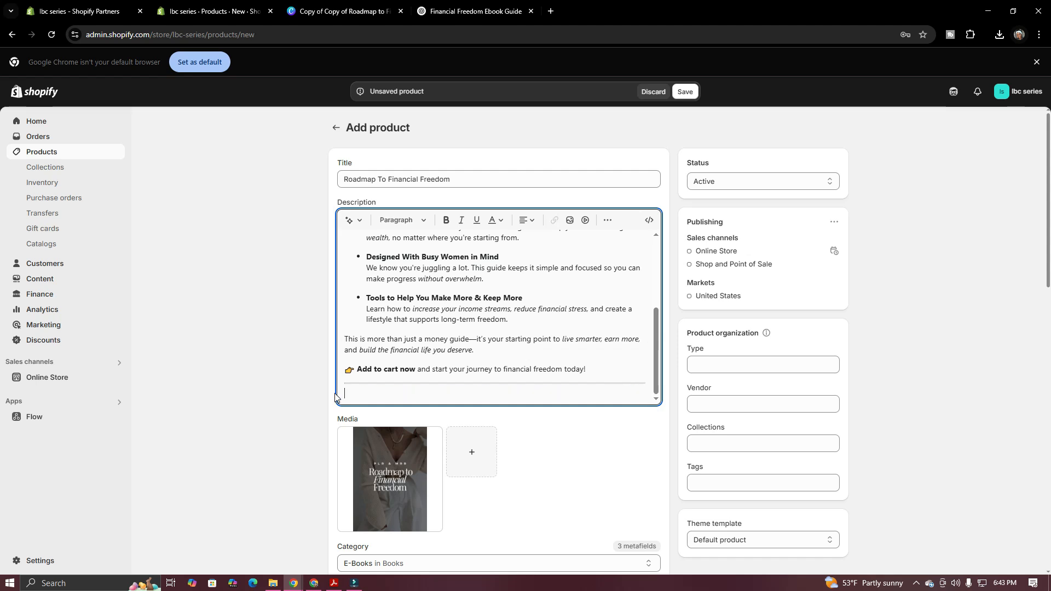
pyautogui.press('BackSpace')
pyautogui.press('BackSpace')
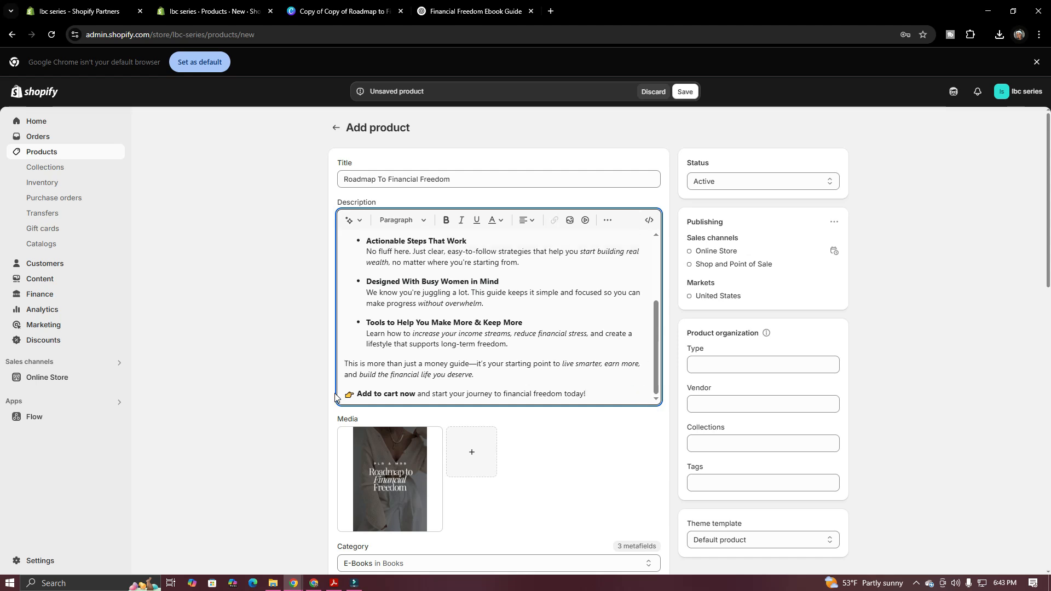
# Step: Save the new product and preview its online store page to check the cover and description layout
pyautogui.moveTo(659, 337)
pyautogui.mouseDown()
pyautogui.moveTo(657, 257)
pyautogui.moveTo(659, 317)
pyautogui.mouseUp()
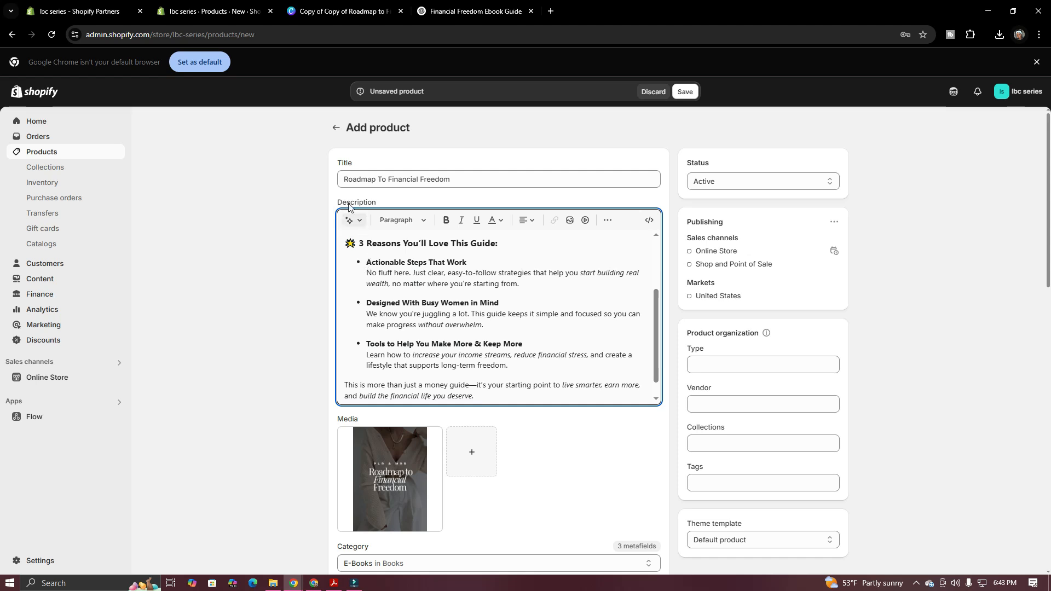
pyautogui.click(687, 93)
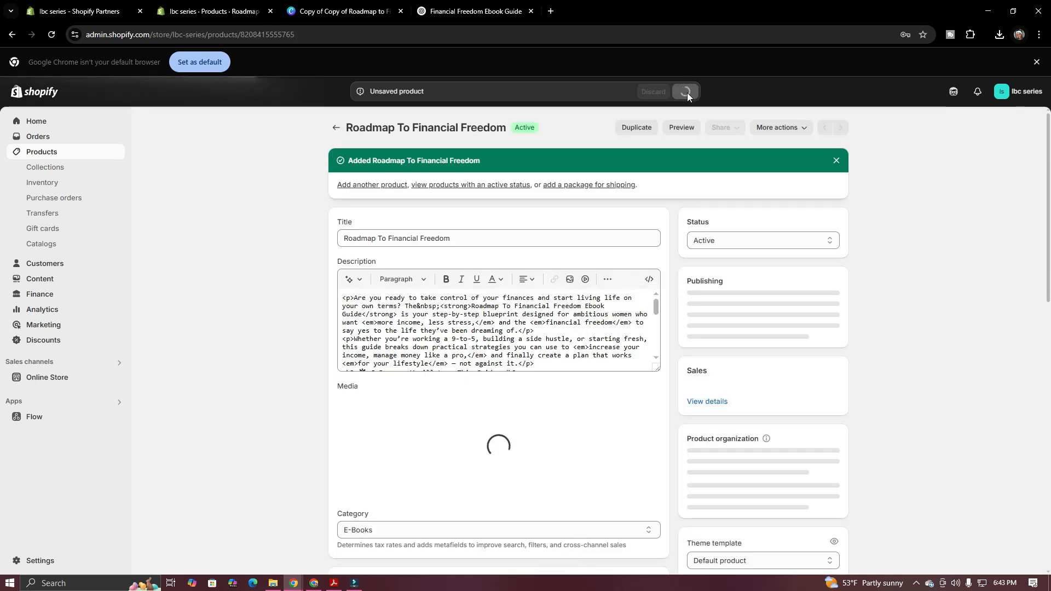
pyautogui.click(682, 128)
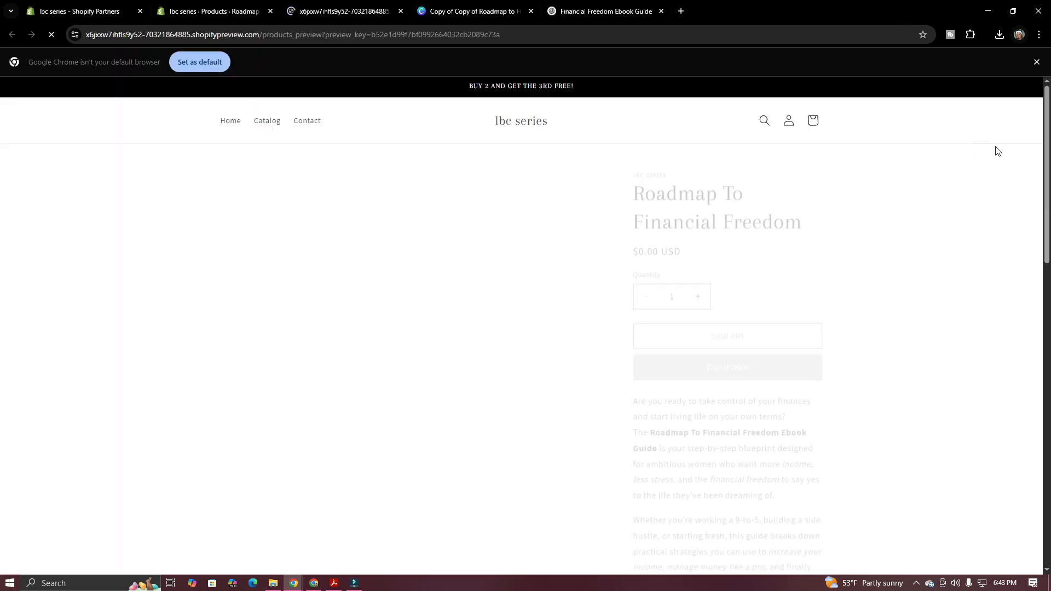
pyautogui.scroll(-7, 718, 277)
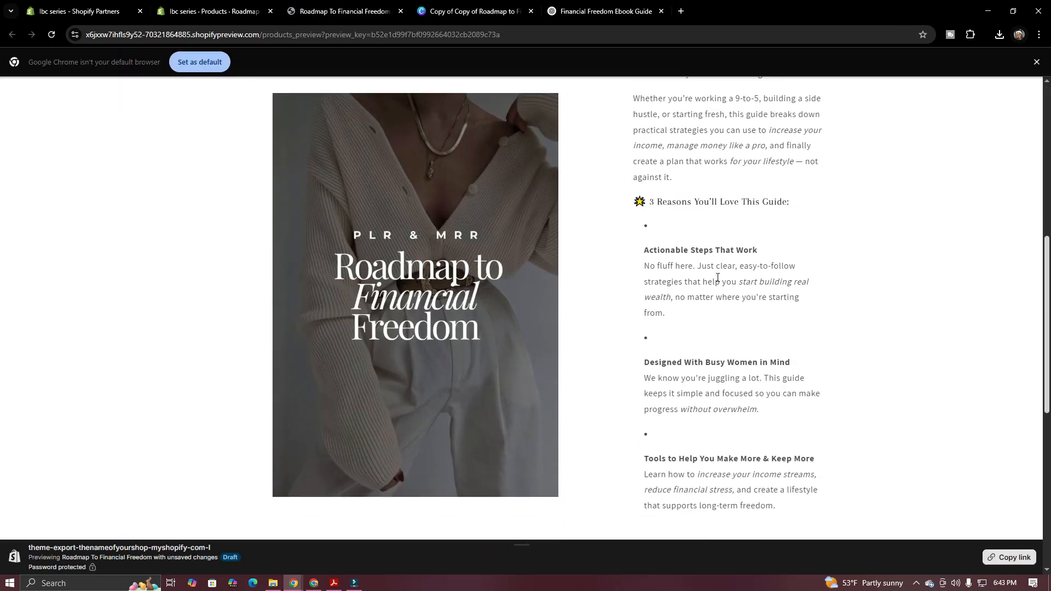
pyautogui.moveTo(1047, 296); pyautogui.dragTo(987, 113)
# Step: Back on the product's admin page, remove and reapply bulleted list formatting on the three reasons in the description, and save
pyautogui.click(222, 17)
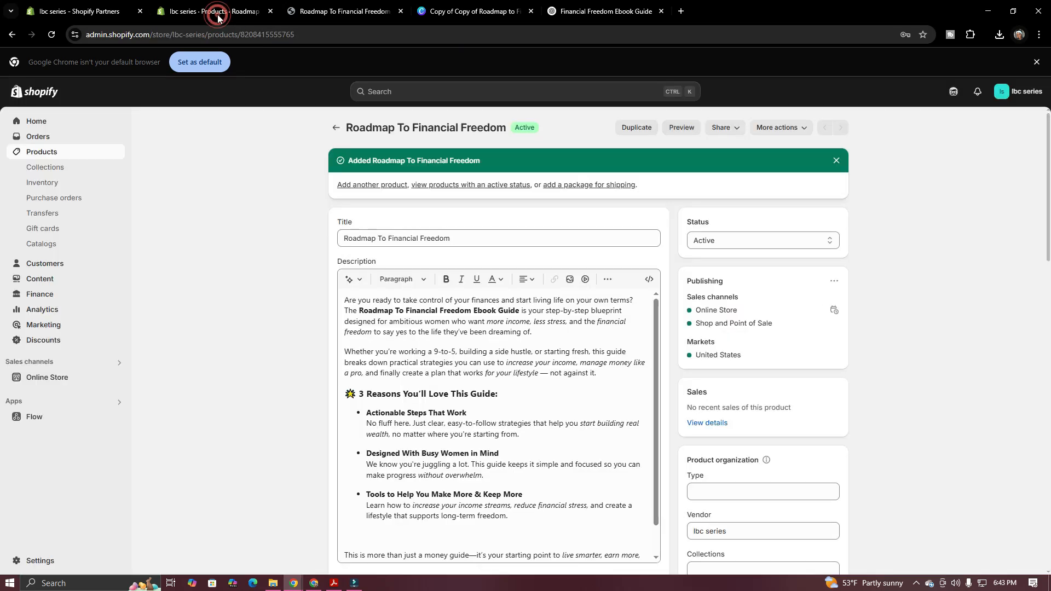
pyautogui.moveTo(656, 358); pyautogui.dragTo(655, 386)
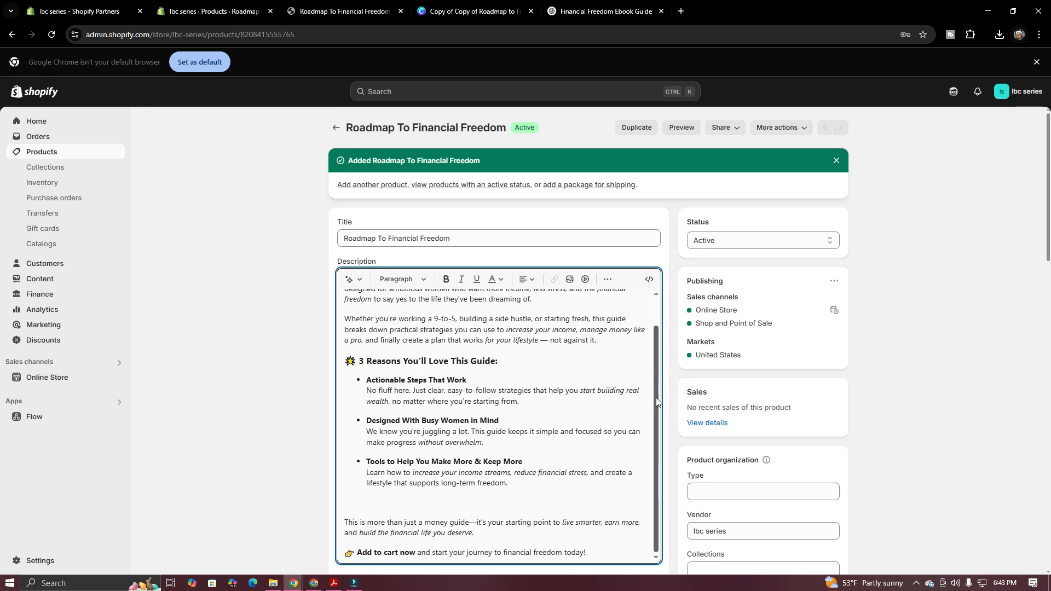
pyautogui.moveTo(367, 380); pyautogui.dragTo(536, 483)
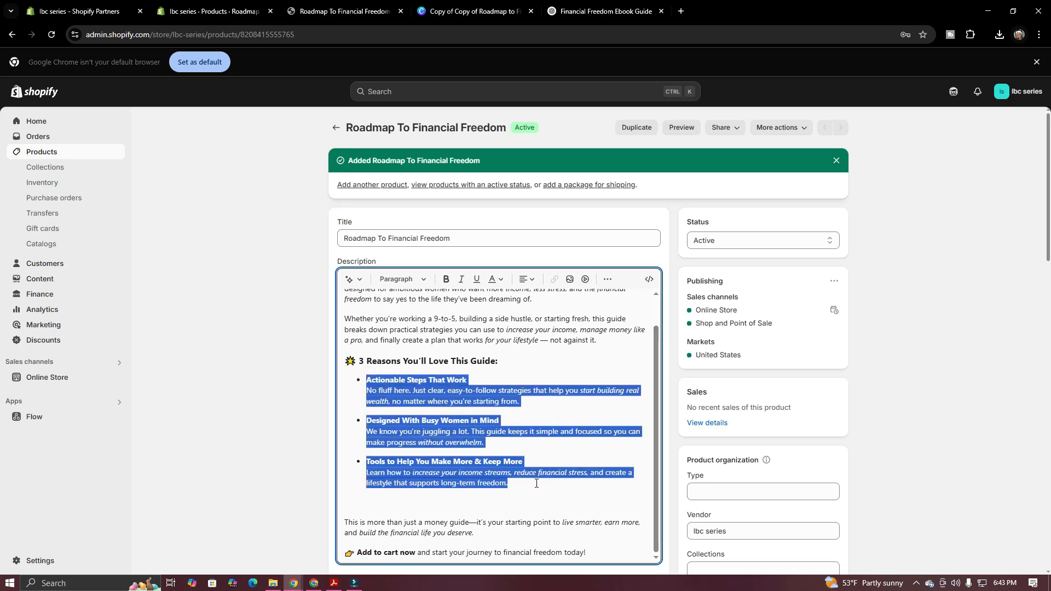
pyautogui.click(607, 280)
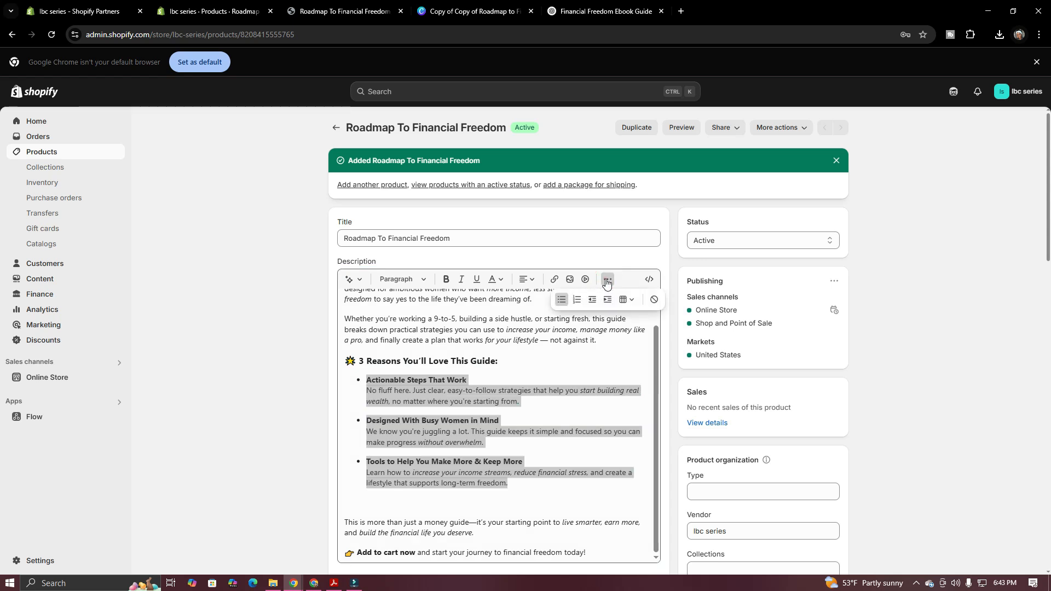
pyautogui.click(561, 301)
pyautogui.click(609, 280)
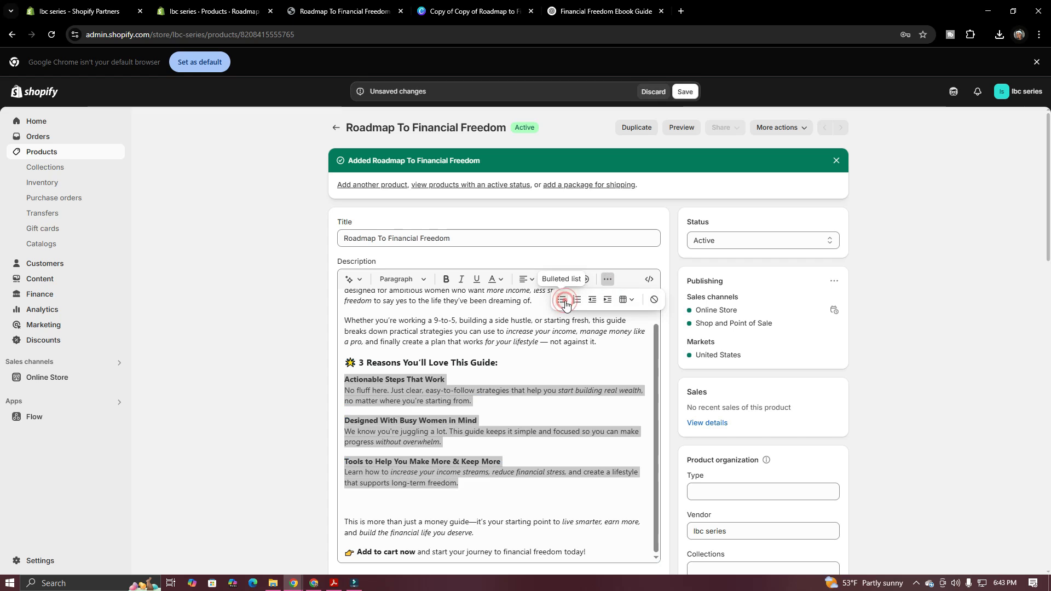
pyautogui.click(564, 299)
pyautogui.click(565, 379)
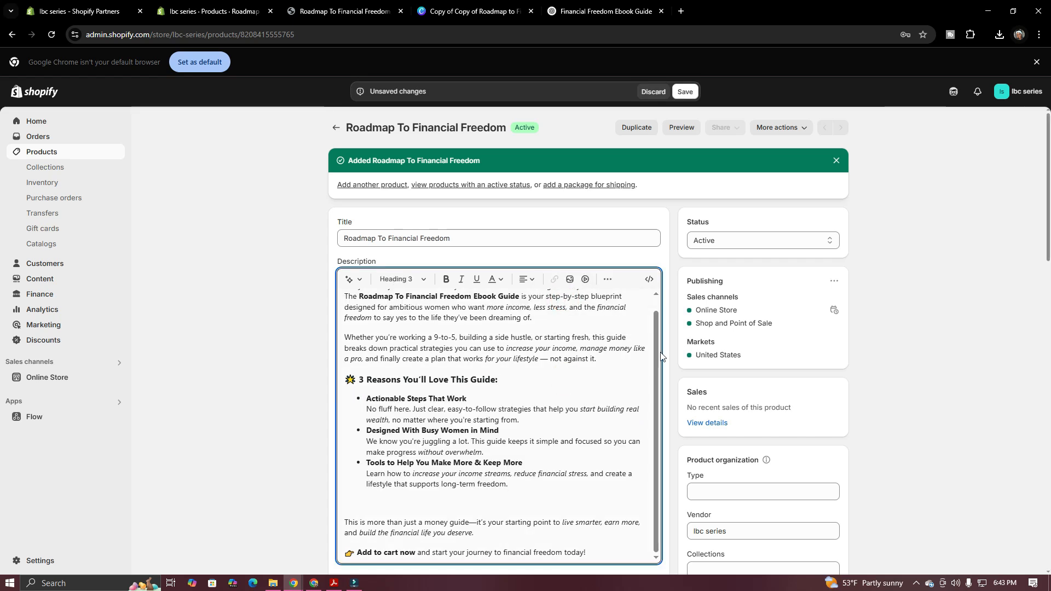
pyautogui.click(684, 93)
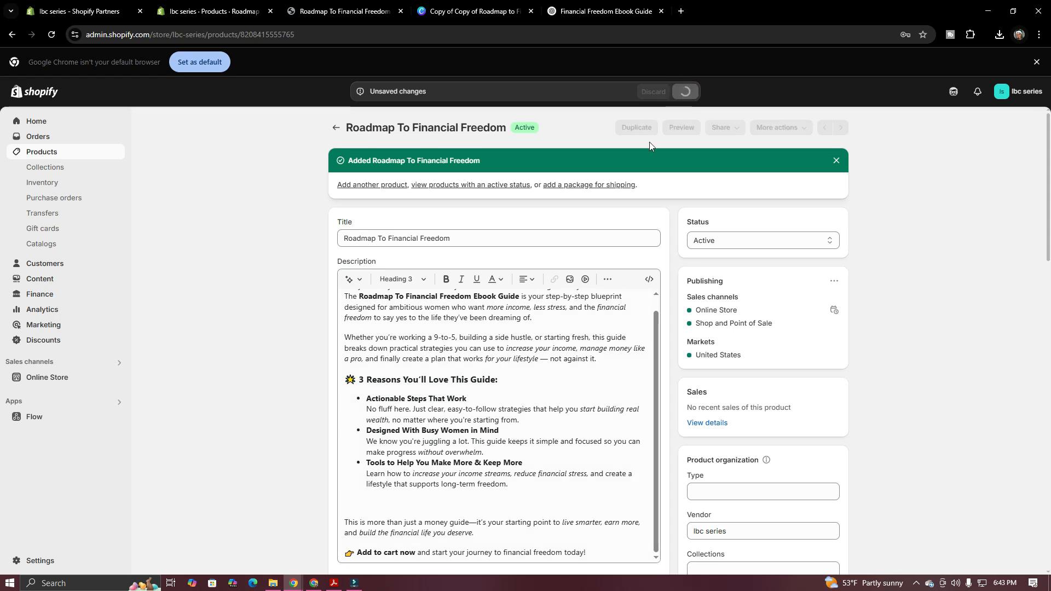
# Step: Delete the blank line above "This is more than just a money guide" in the description and save the product
pyautogui.click(351, 444)
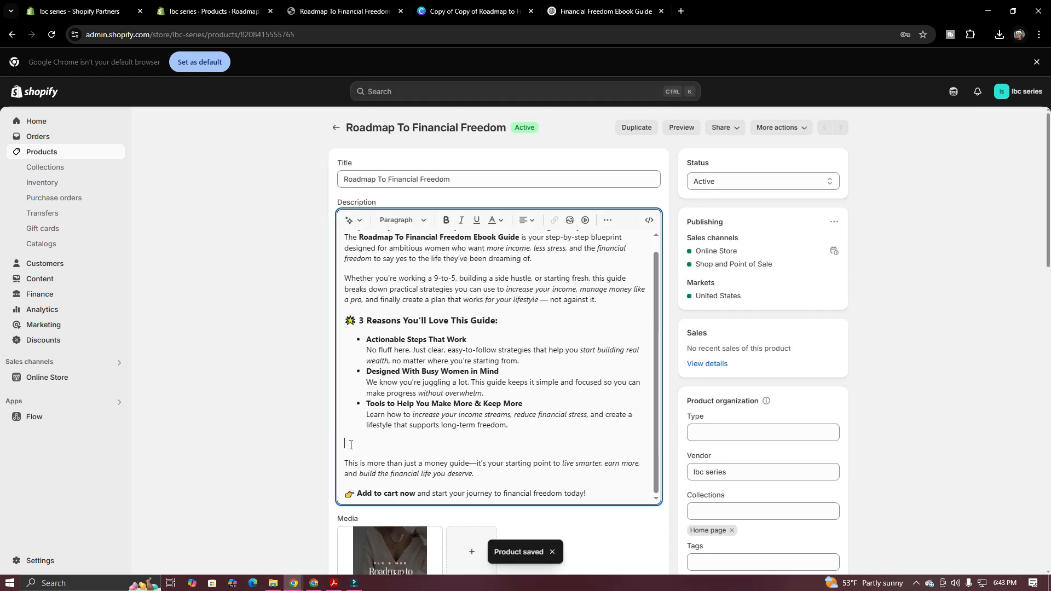
pyautogui.press('BackSpace')
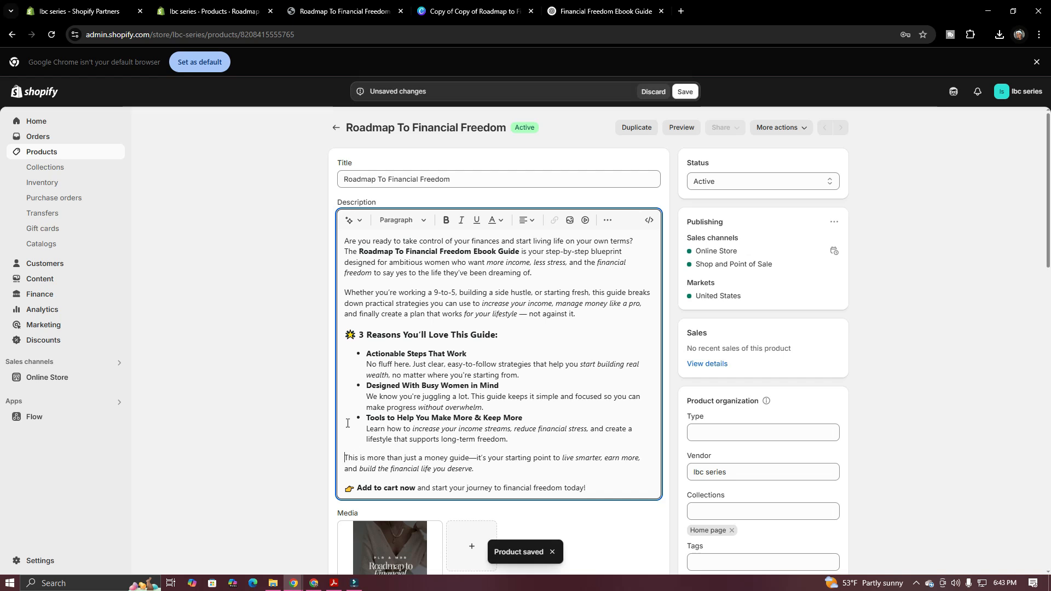
pyautogui.click(684, 92)
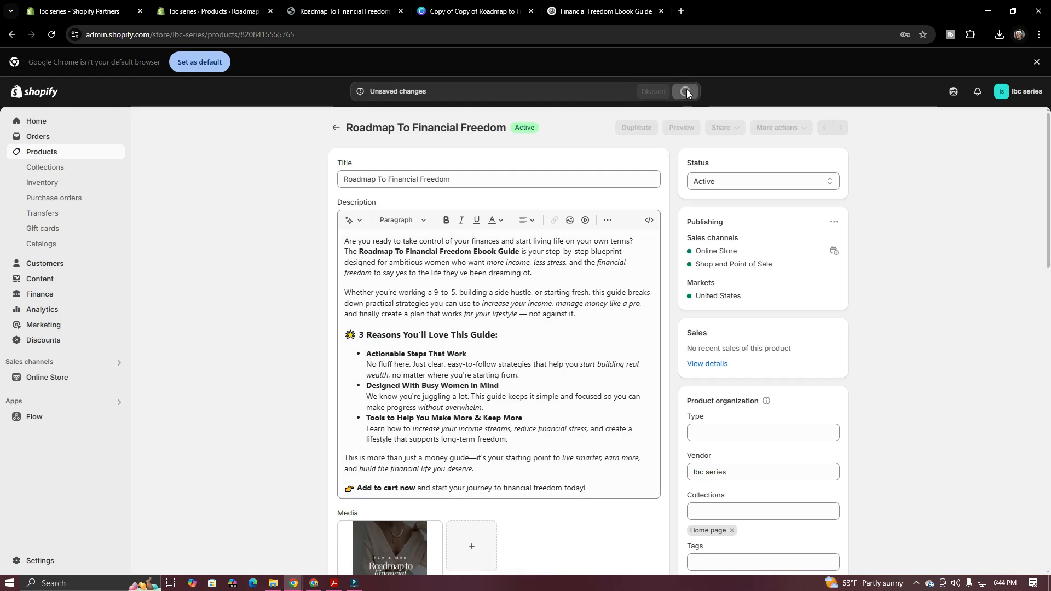
# Step: Replace the old preview with a fresh one and examine the product page's bullets and description spacing
pyautogui.click(400, 11)
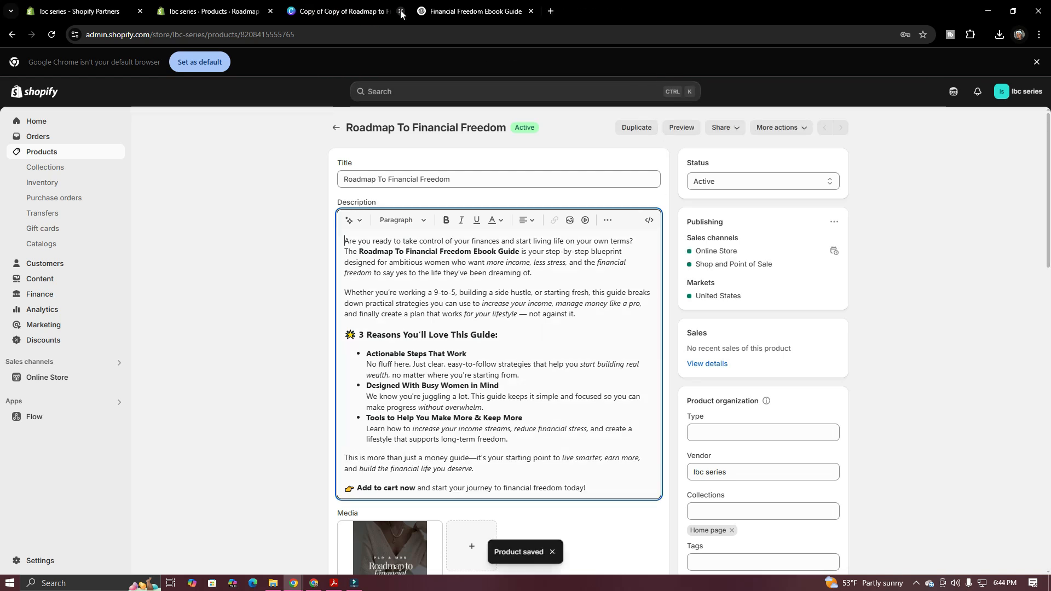
pyautogui.click(681, 128)
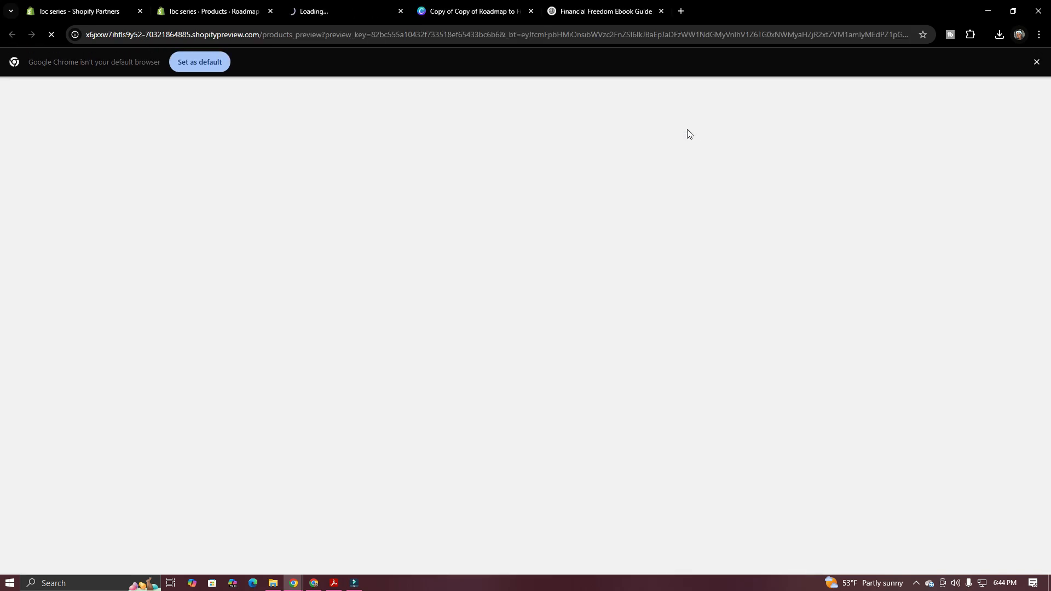
pyautogui.moveTo(1047, 134); pyautogui.dragTo(1049, 266)
pyautogui.scroll(5, 881, 206)
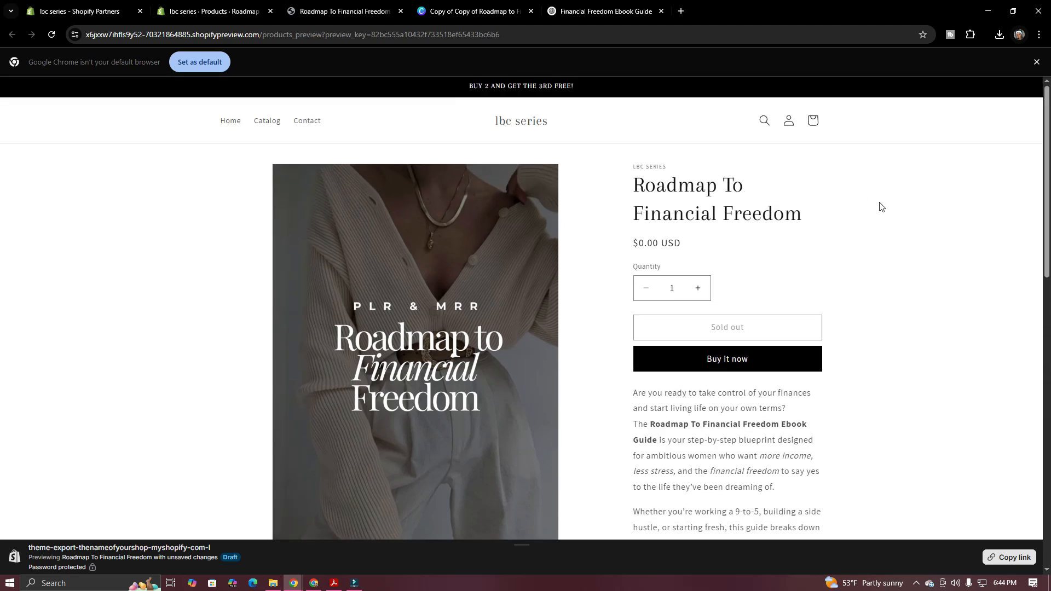
pyautogui.moveTo(1046, 167); pyautogui.dragTo(1016, 368)
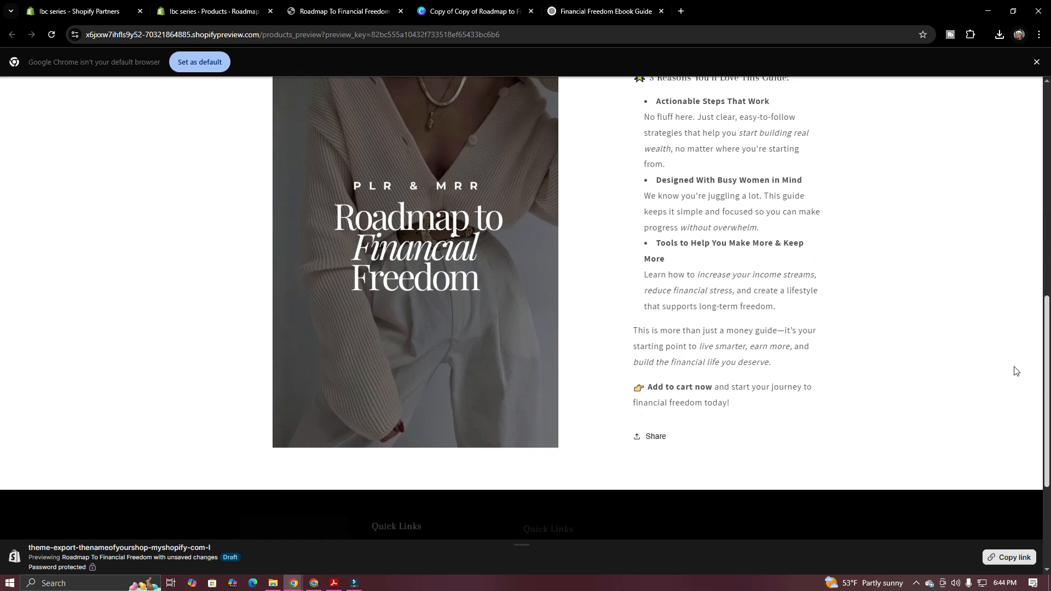
# Step: Return to the product's admin page and turn off the physical product option in its shipping settings
pyautogui.click(306, 7)
pyautogui.click(228, 18)
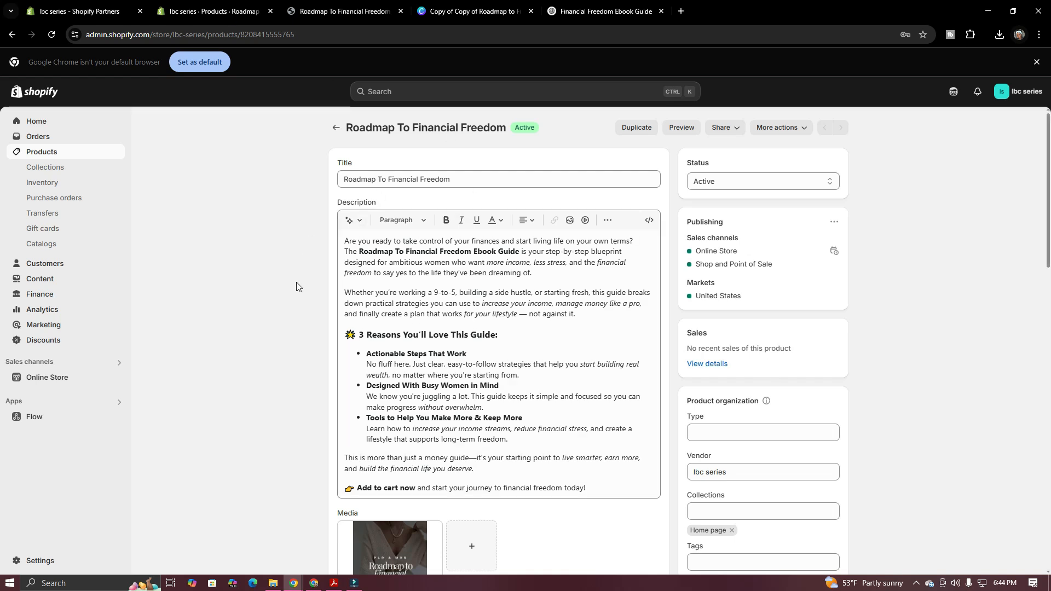
pyautogui.moveTo(1046, 164); pyautogui.dragTo(1046, 361)
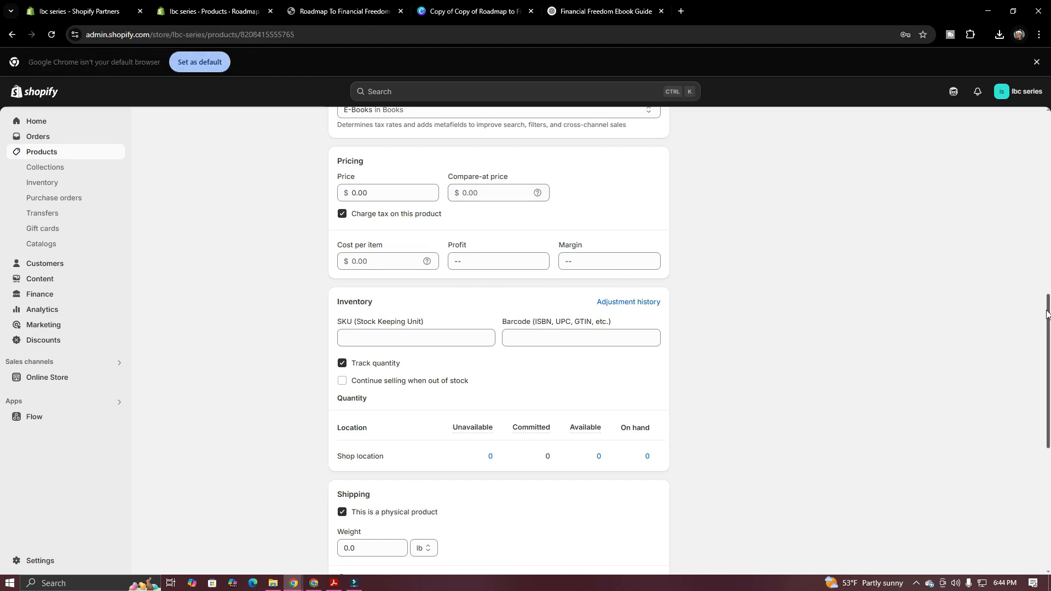
pyautogui.scroll(-2, 1044, 307)
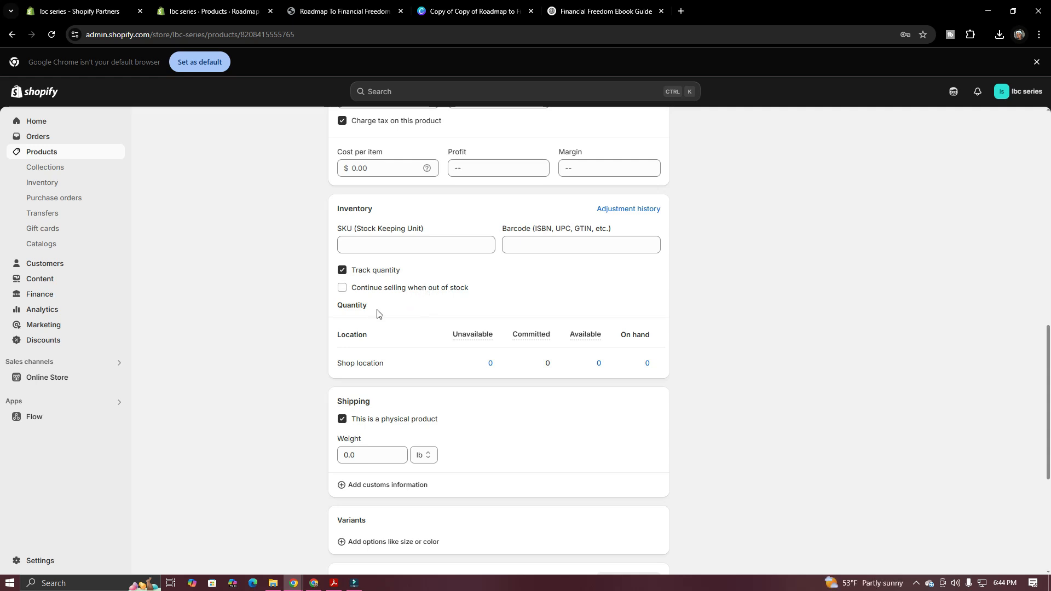
pyautogui.moveTo(1044, 341); pyautogui.dragTo(1048, 429)
pyautogui.scroll(1, 1048, 429)
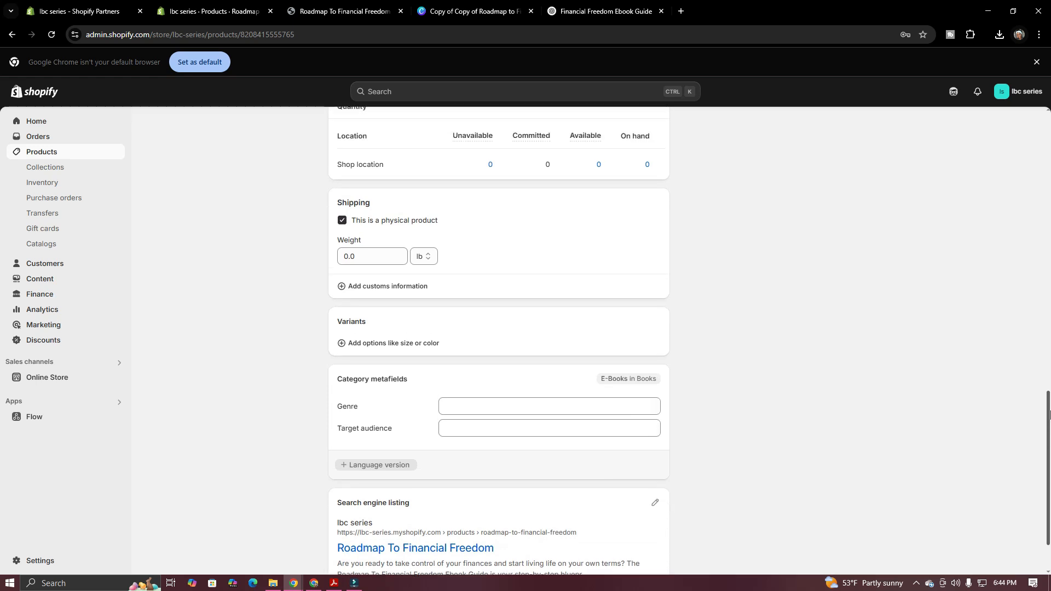
pyautogui.click(343, 224)
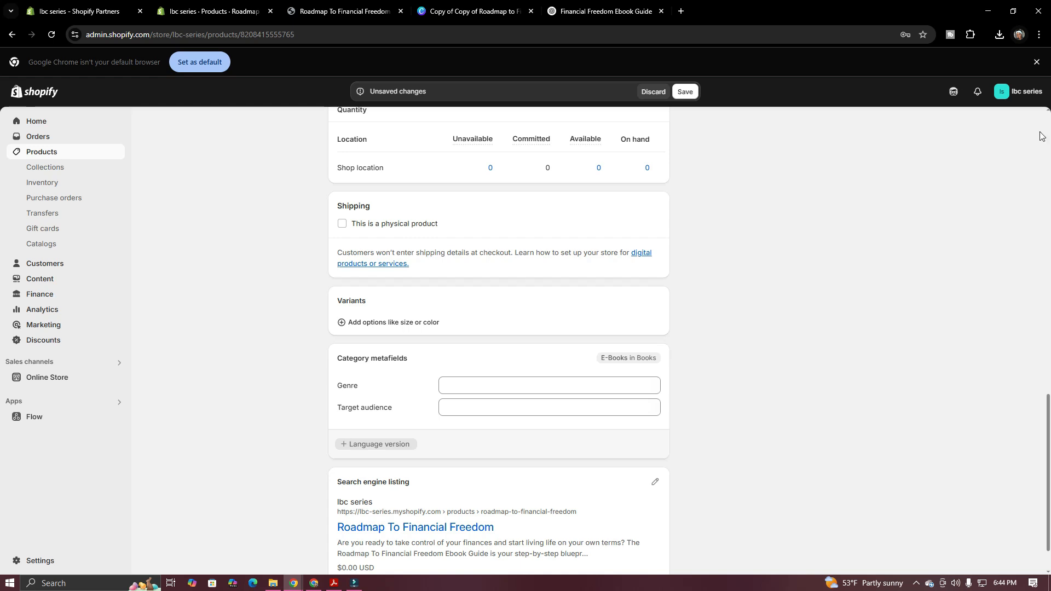
# Step: Set the product price to $47 and save the product
pyautogui.moveTo(1049, 407); pyautogui.dragTo(1037, 251)
pyautogui.click(395, 369)
pyautogui.press('BackSpace')
pyautogui.write('47')
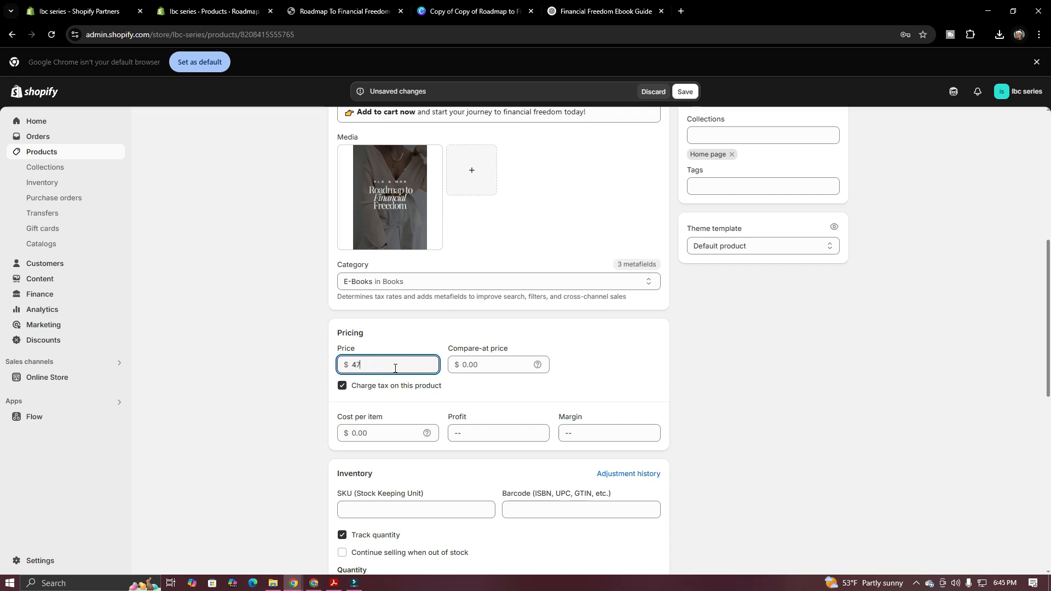
pyautogui.click(685, 91)
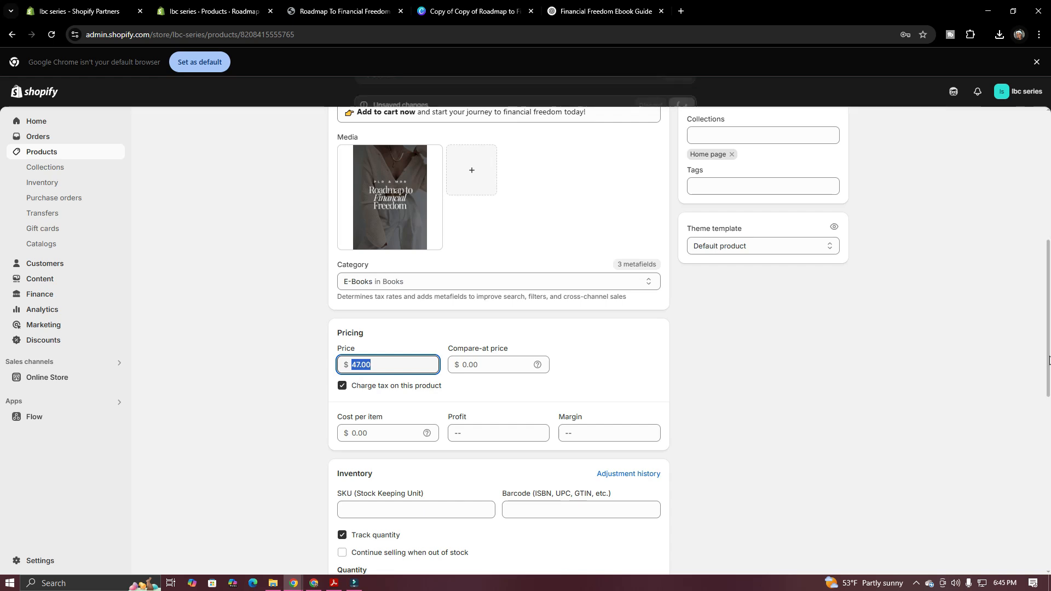
# Step: Open the search engine listing for editing and review its page title, meta description and URL handle
pyautogui.moveTo(1049, 389); pyautogui.dragTo(1049, 521)
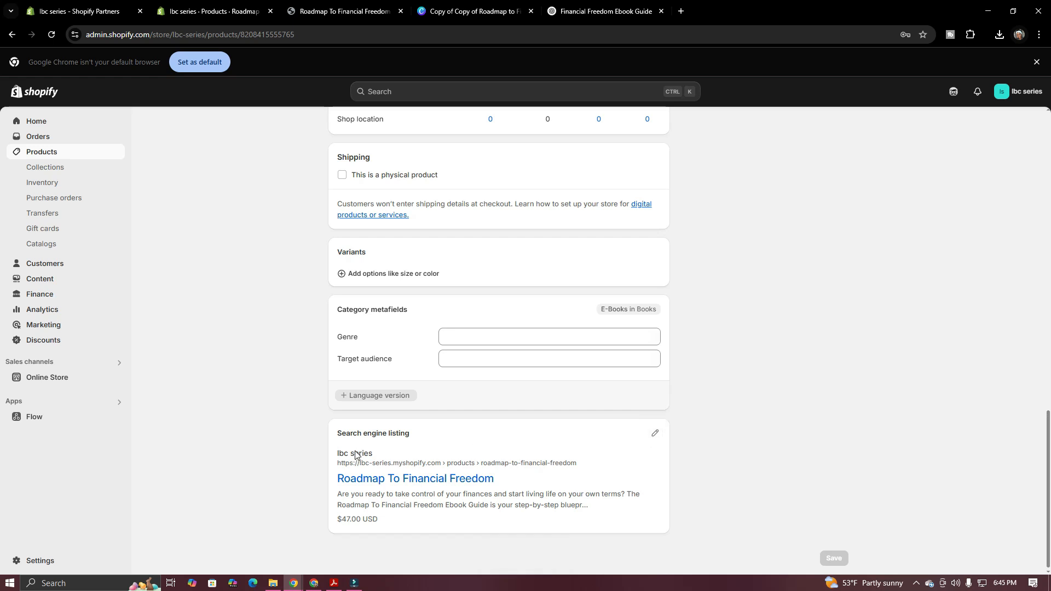
pyautogui.click(656, 434)
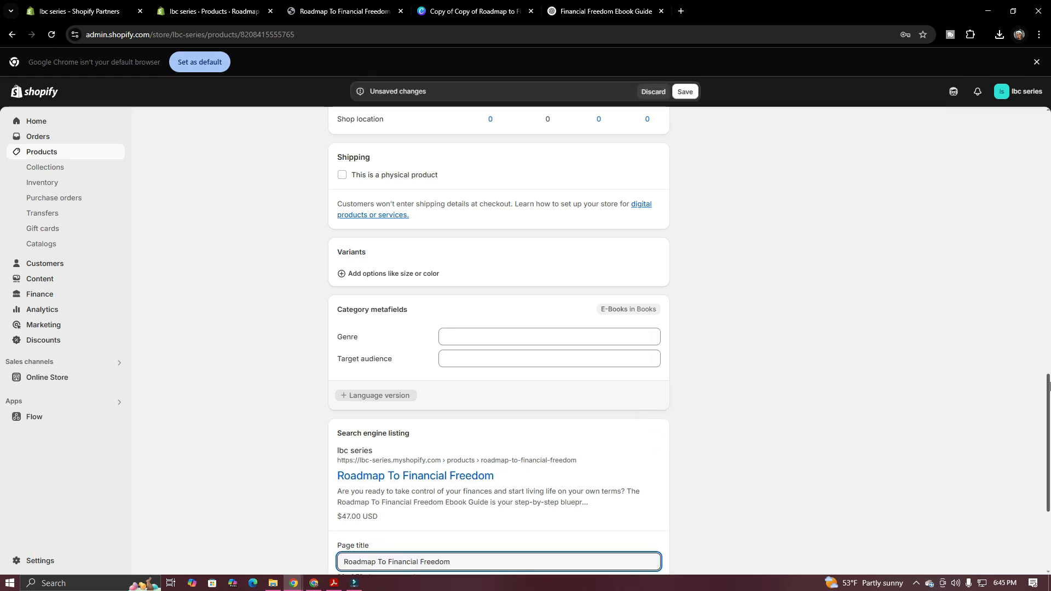
pyautogui.moveTo(1048, 384); pyautogui.dragTo(1047, 435)
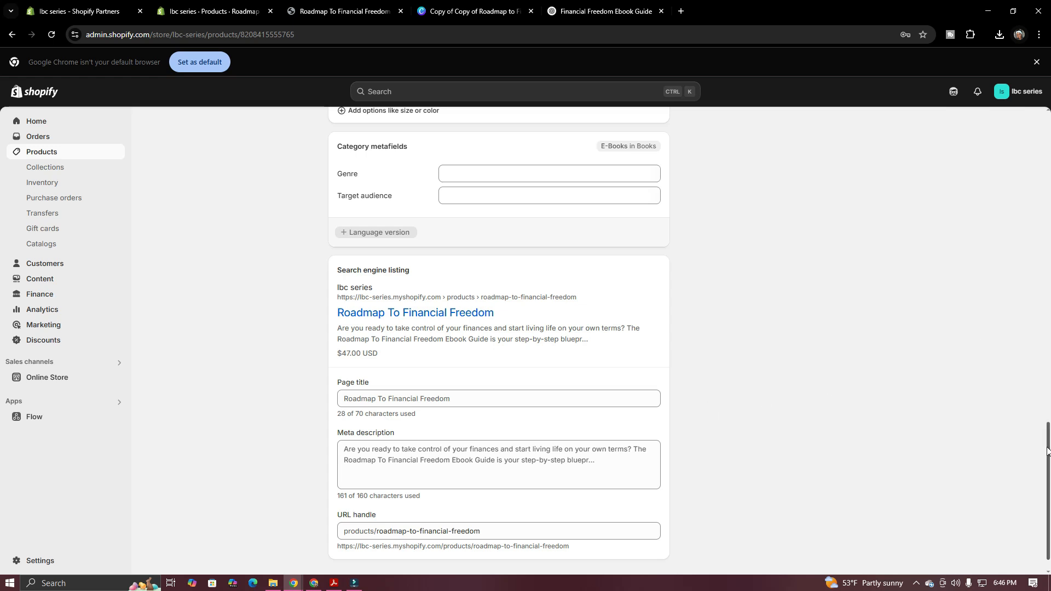
# Step: Preview the product in the online store again and check the price and layout on its page
pyautogui.moveTo(1047, 446); pyautogui.dragTo(1021, 113)
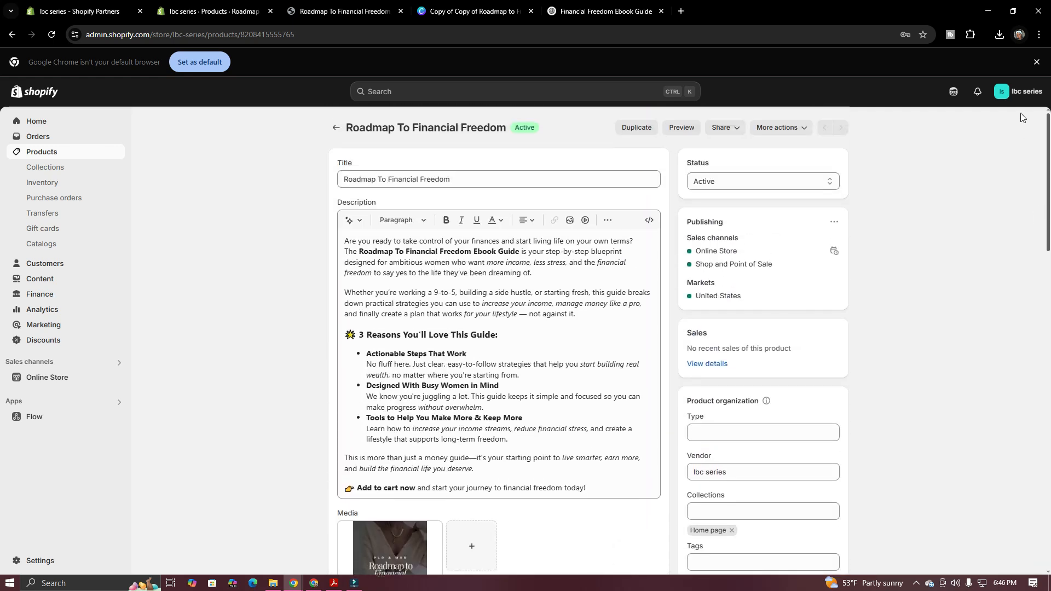
pyautogui.click(684, 128)
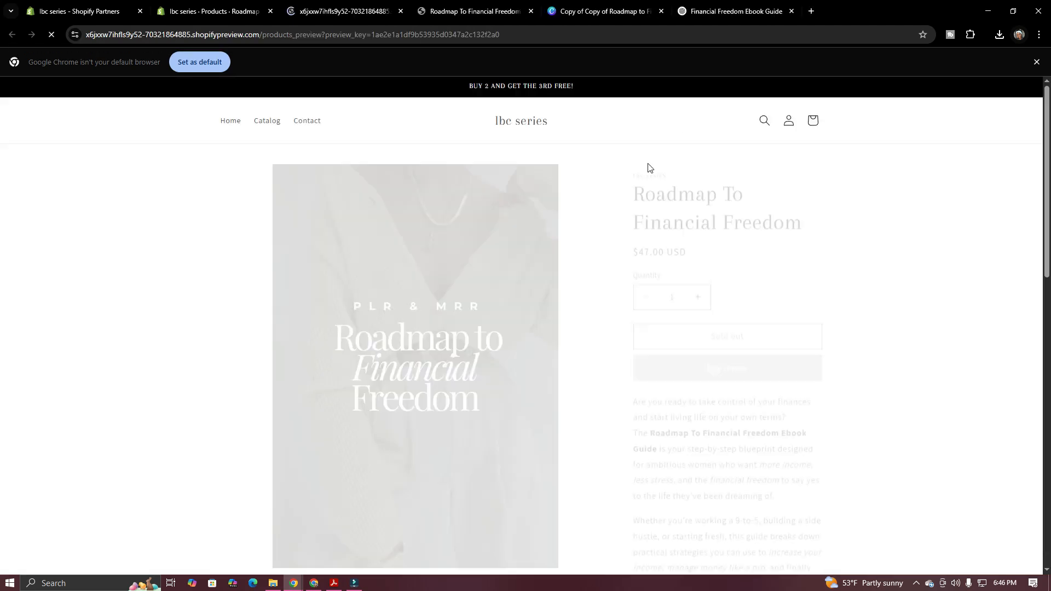
pyautogui.moveTo(1047, 151); pyautogui.dragTo(1028, 171)
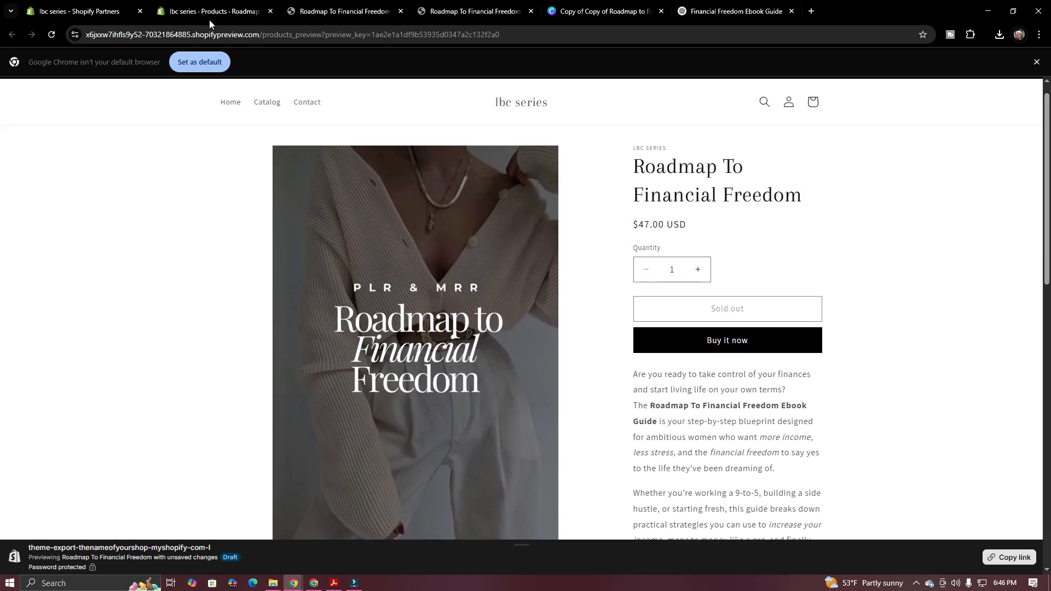
# Step: Check the product's Tags field in Shopify and copy the keyword "financial freedom ebook" from the keyword list in the ChatGPT conversation
pyautogui.click(210, 12)
pyautogui.moveTo(1047, 216); pyautogui.dragTo(1049, 280)
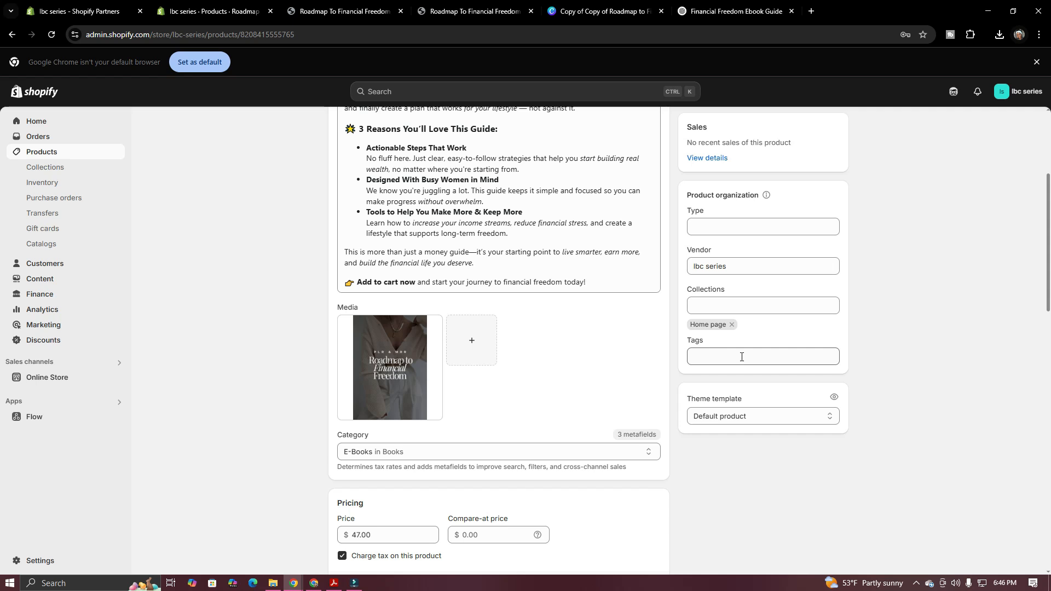
pyautogui.click(709, 11)
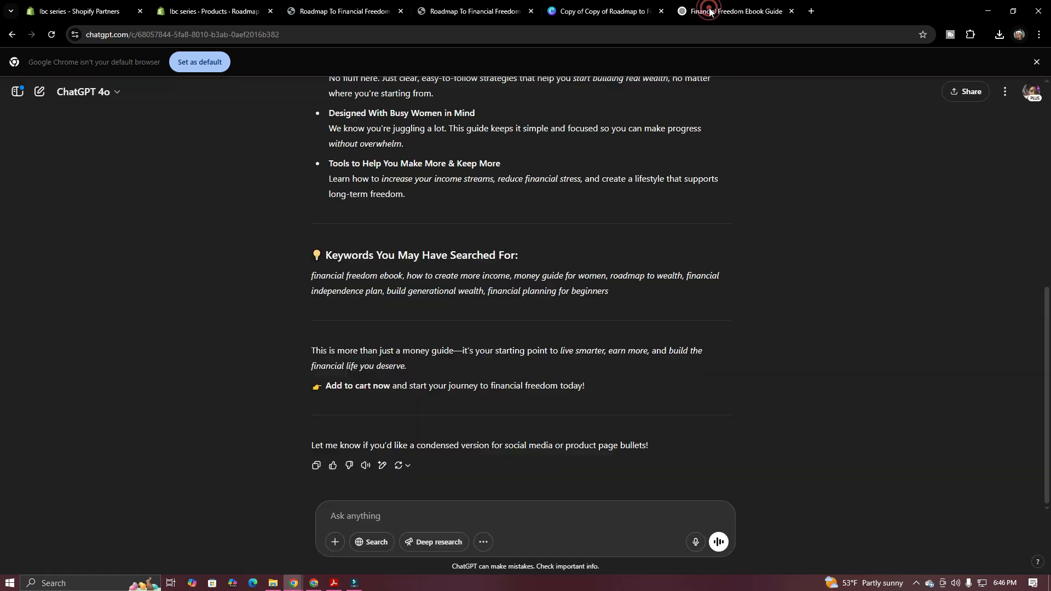
pyautogui.moveTo(1048, 410); pyautogui.dragTo(1041, 206)
pyautogui.scroll(-7, 574, 359)
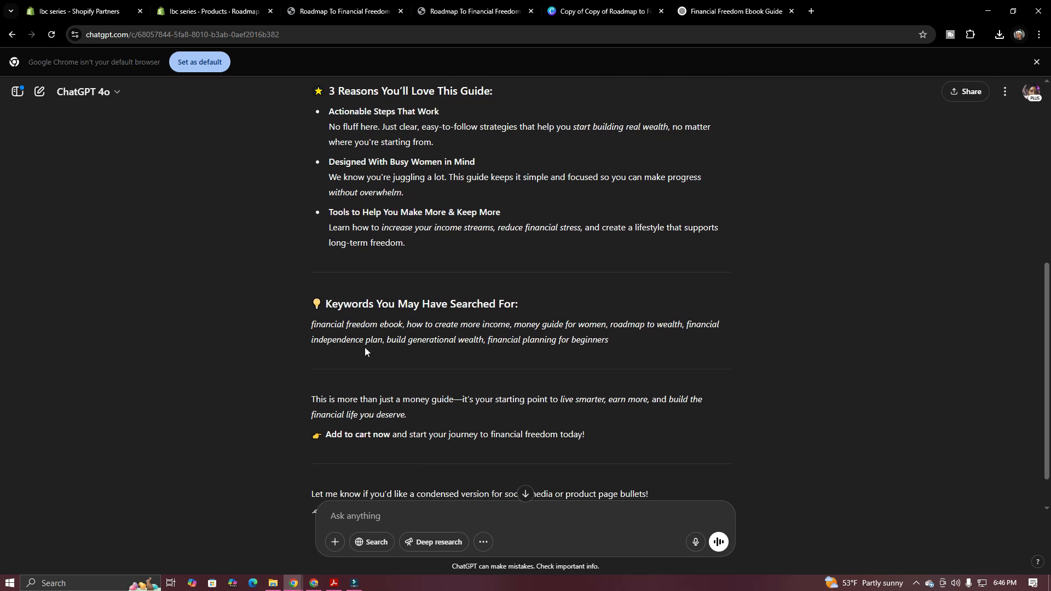
pyautogui.click(312, 324)
pyautogui.moveTo(312, 324); pyautogui.dragTo(404, 324)
pyautogui.hotkey('ctrl', 'c')
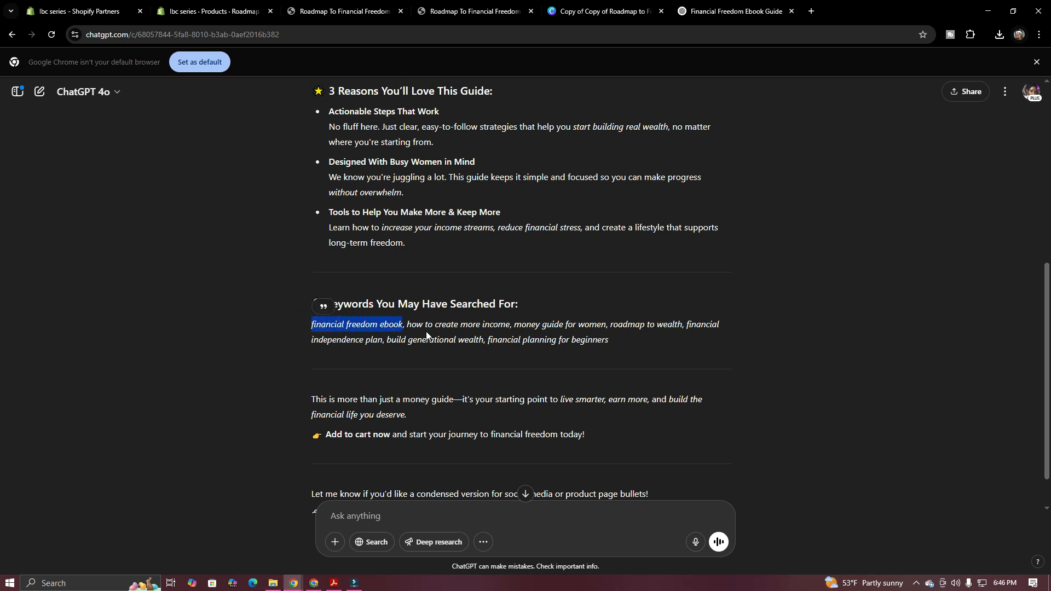
# Step: Add "financial freedom ebook" as a tag on the Shopify product and save the product
pyautogui.click(245, 13)
pyautogui.click(712, 355)
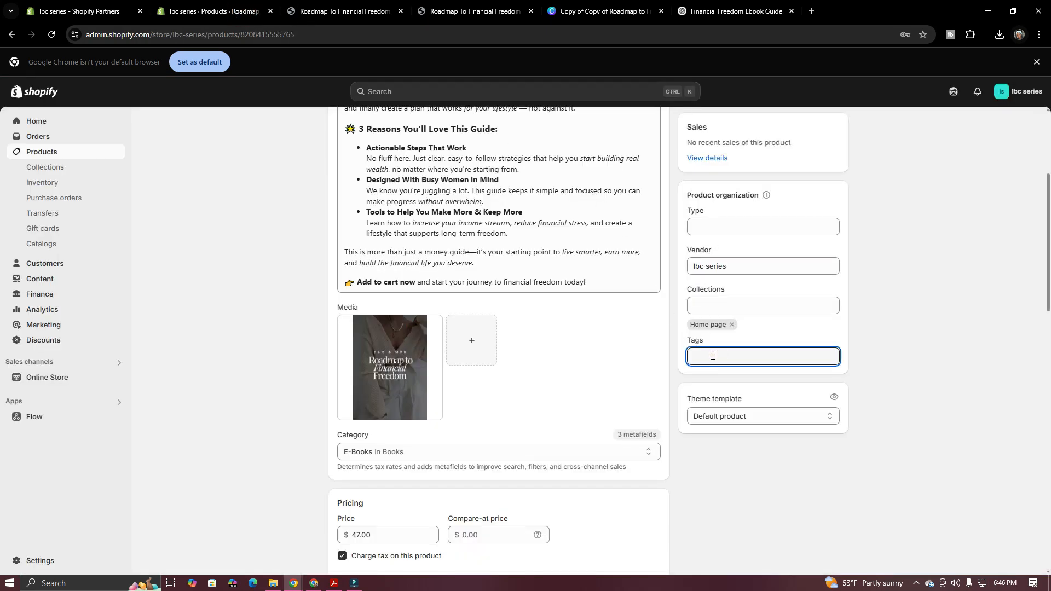
pyautogui.hotkey('ctrl', 'v')
pyautogui.click(775, 383)
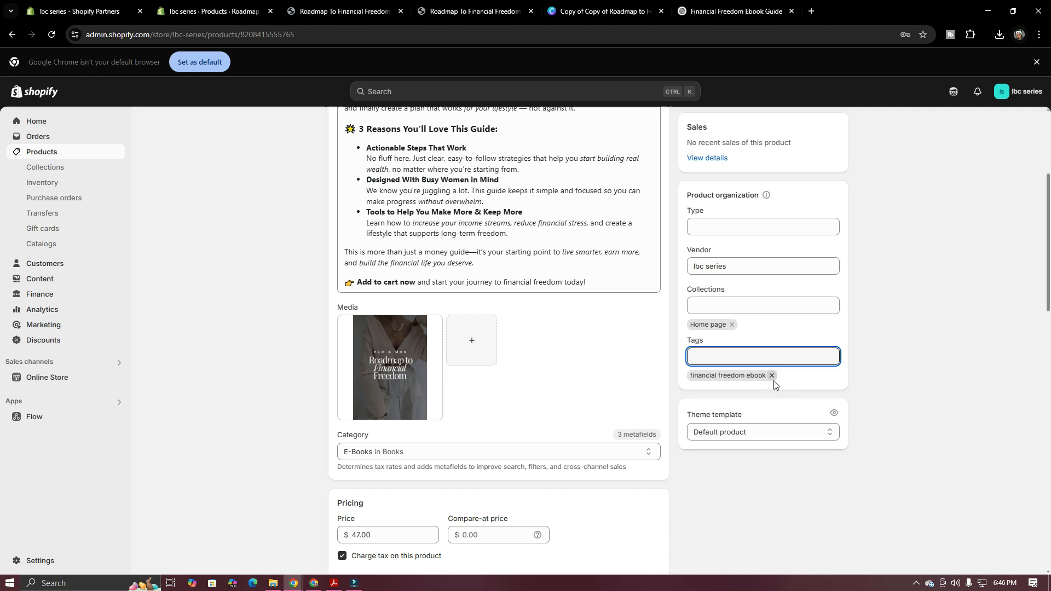
pyautogui.click(687, 93)
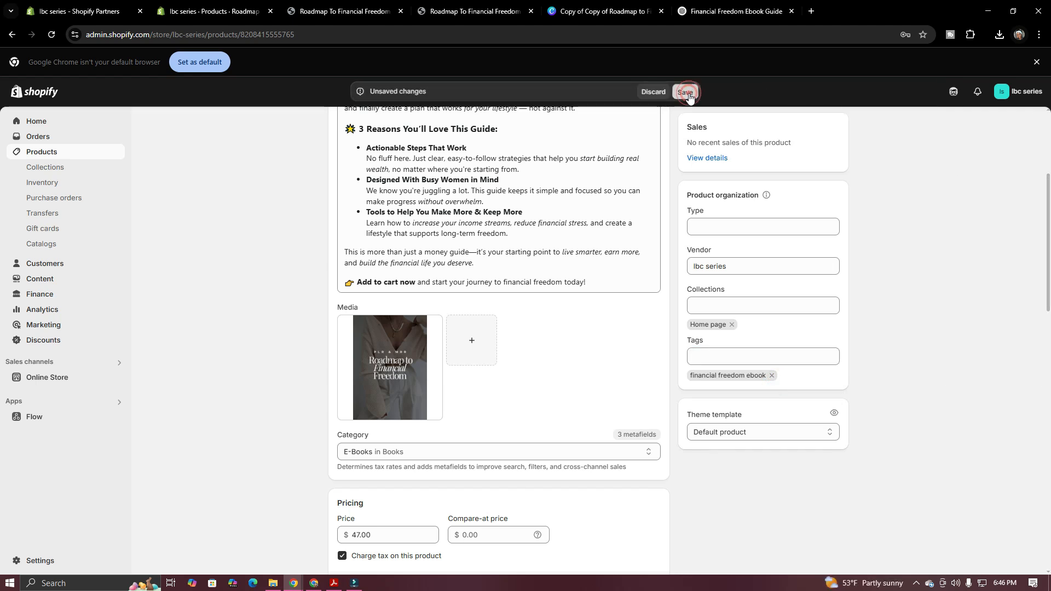
pyautogui.moveTo(1049, 241); pyautogui.dragTo(1050, 179)
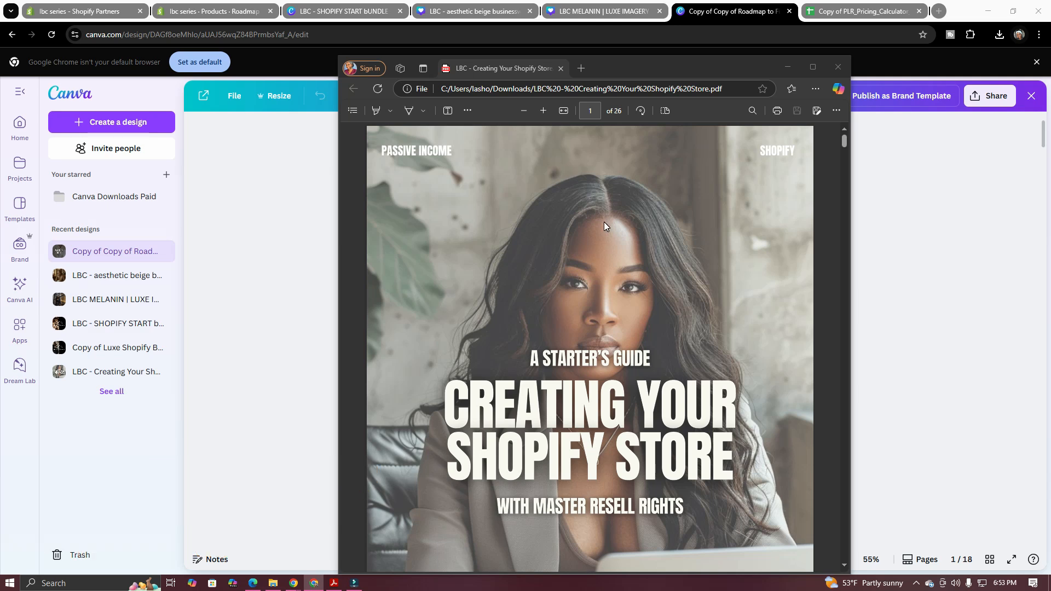
# Step: Minimize the Shopify store starter's guide PDF and examine both pages of the Shopify Banners design in Canva
pyautogui.moveTo(845, 142); pyautogui.dragTo(833, 118)
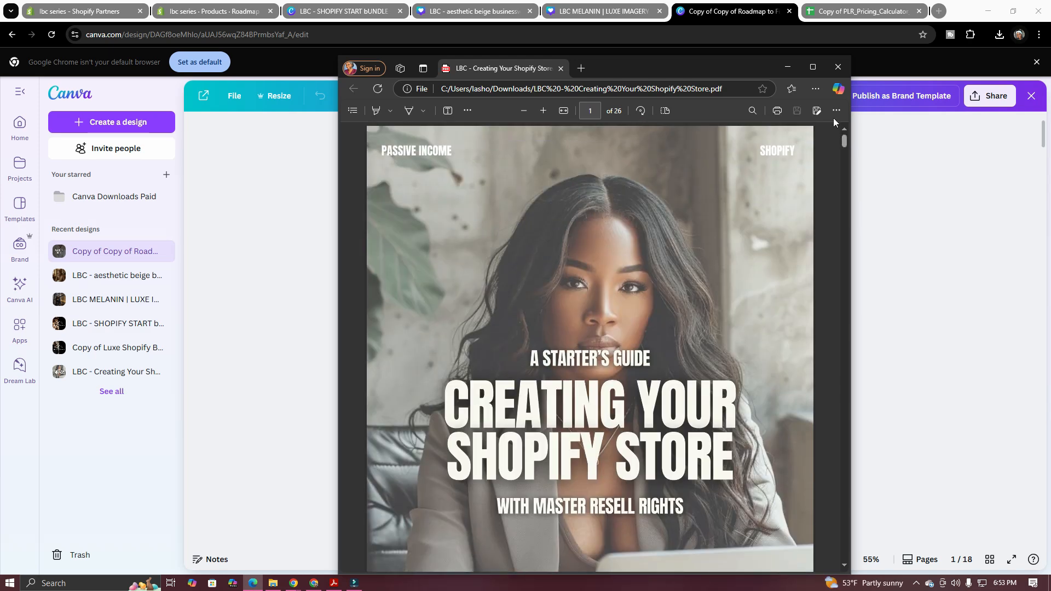
pyautogui.click(786, 71)
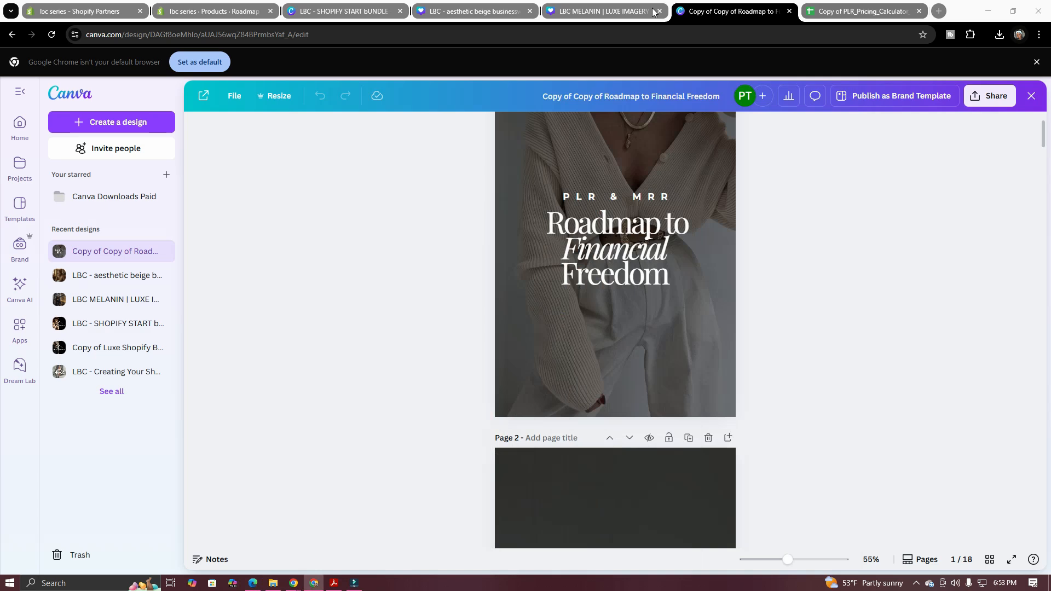
pyautogui.click(357, 13)
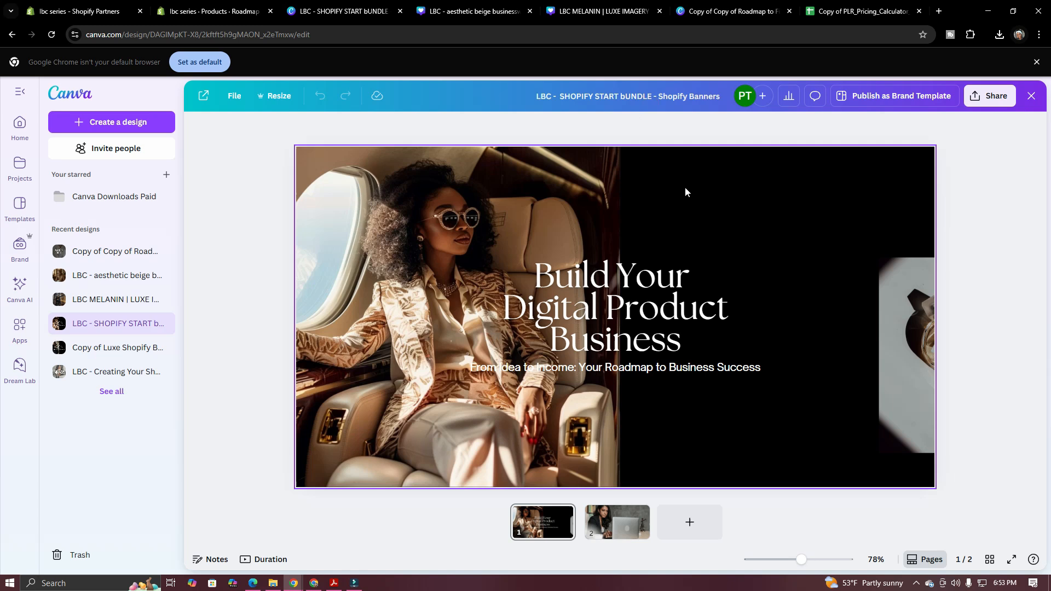
pyautogui.click(617, 523)
pyautogui.click(547, 529)
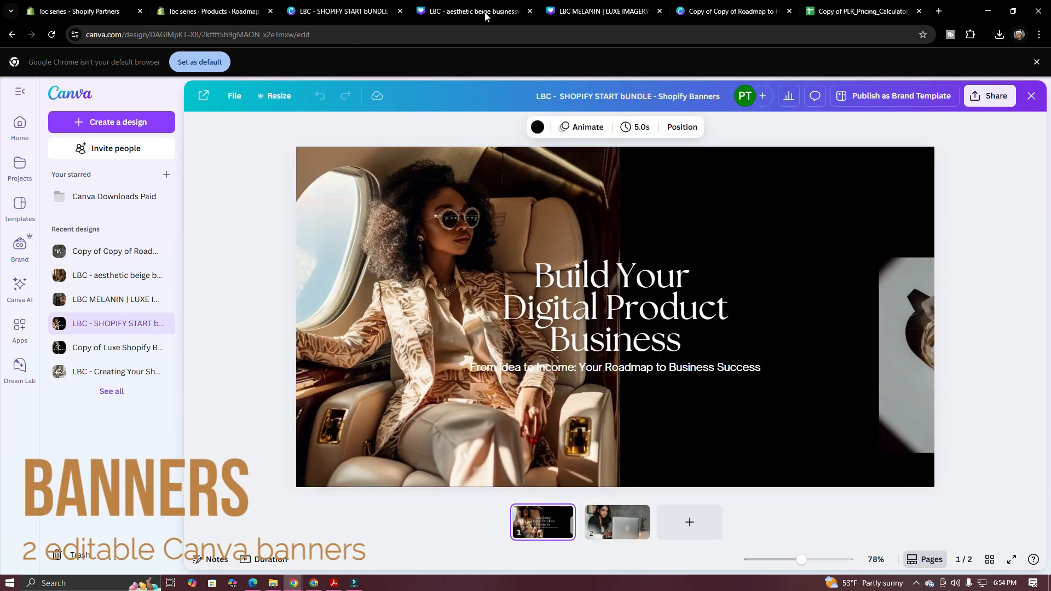
# Step: Examine the beige businesswoman and LBC Melanin image designs and the Roadmap to Financial Freedom ebook pages in Canva
pyautogui.click(485, 13)
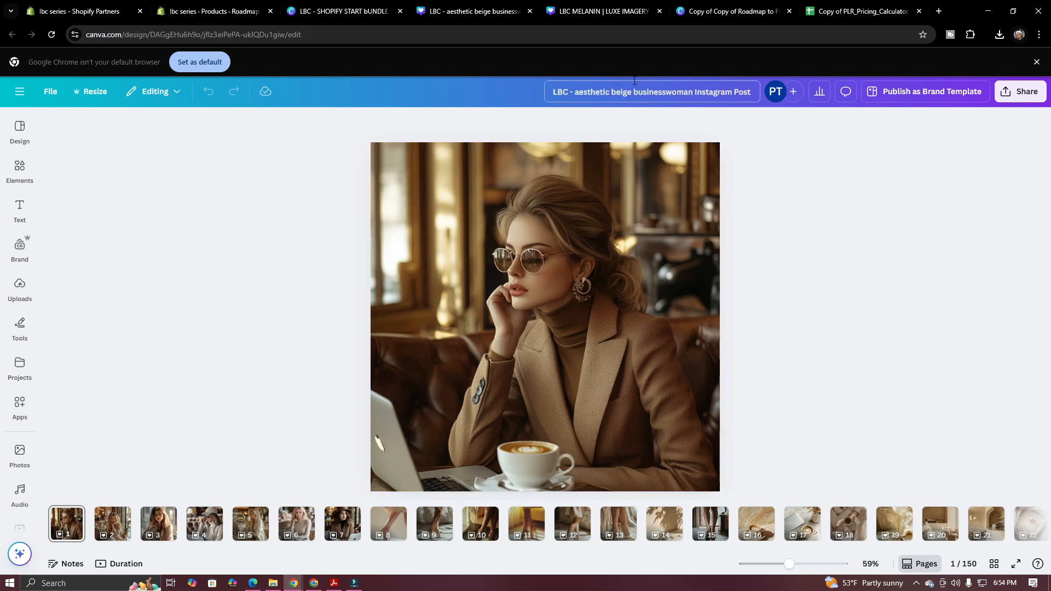
pyautogui.click(614, 15)
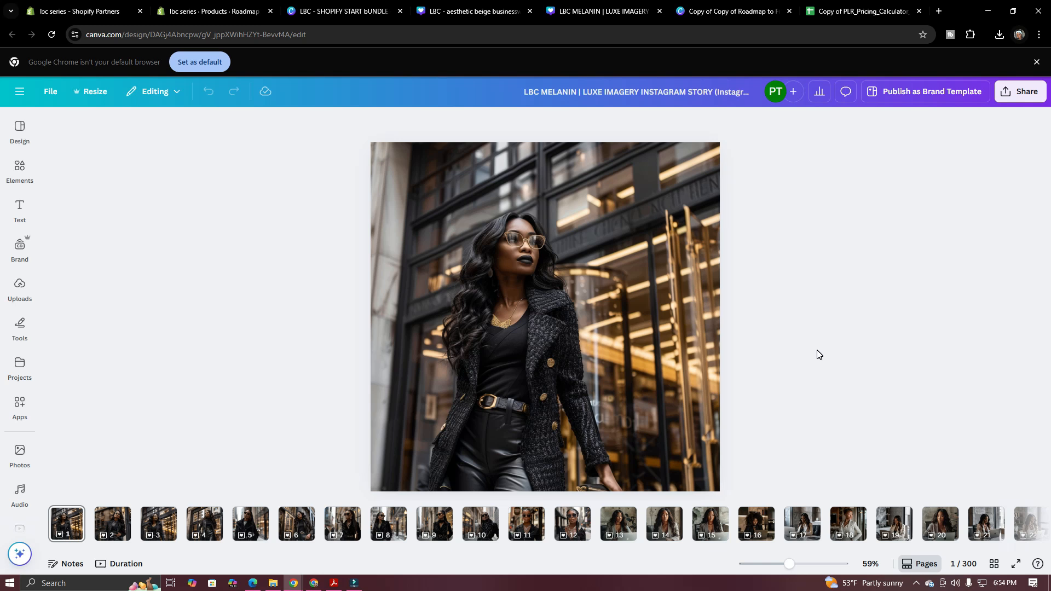
pyautogui.click(746, 15)
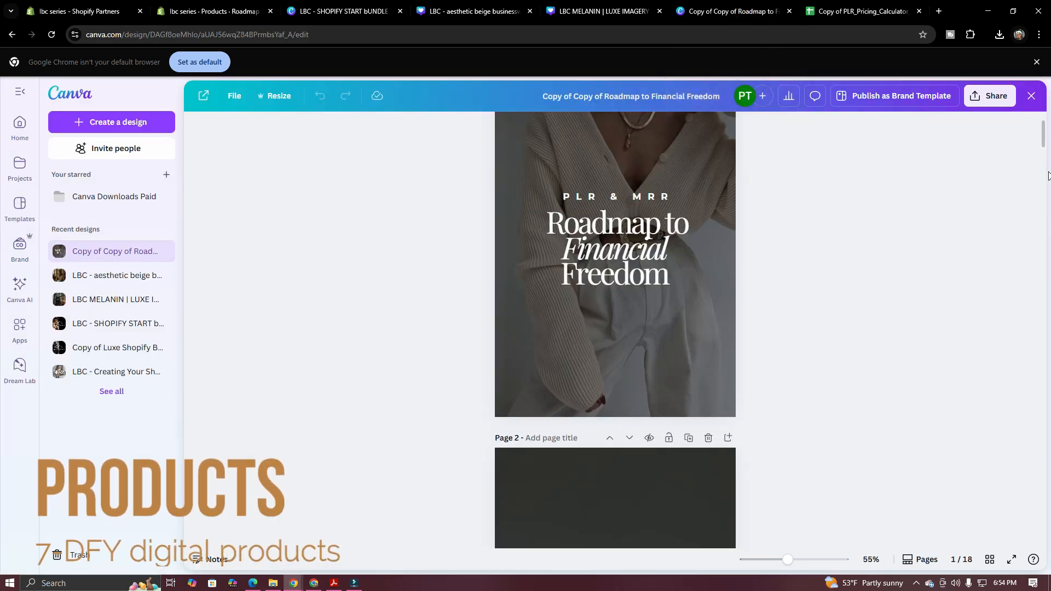
pyautogui.scroll(-5, 1040, 164)
pyautogui.moveTo(1043, 159); pyautogui.dragTo(1048, 117)
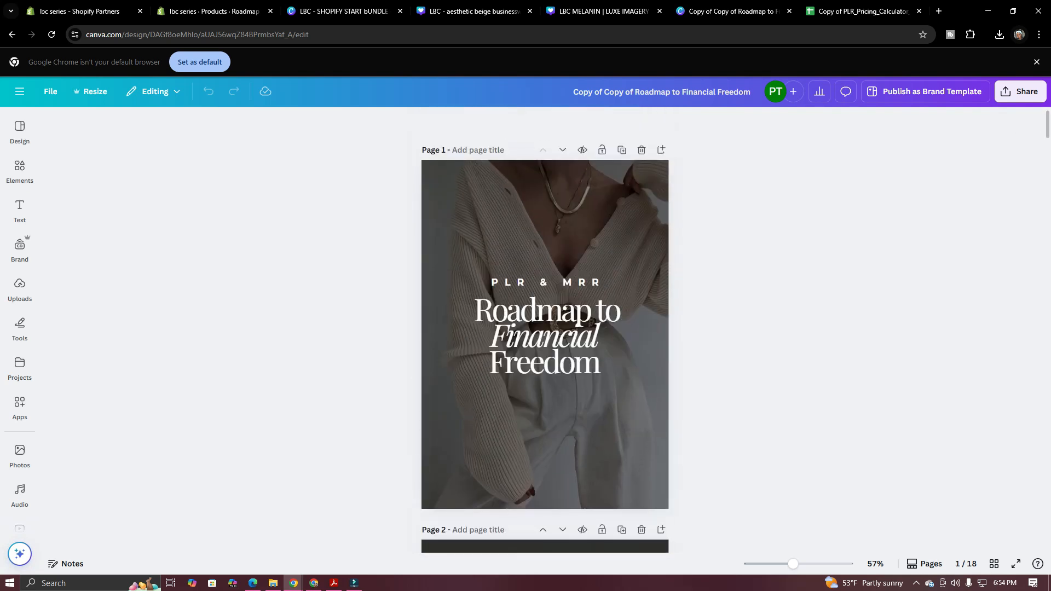
# Step: Review the single product sheet of the PLR pricing calculator and show the SEO product description prompt document in a maximized window
pyautogui.click(861, 12)
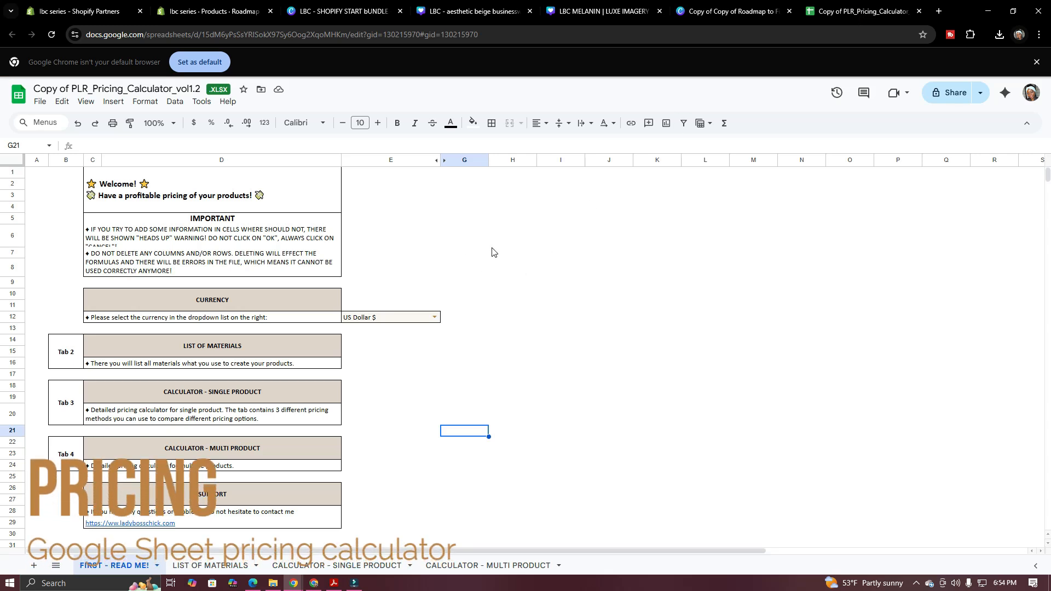
pyautogui.click(335, 566)
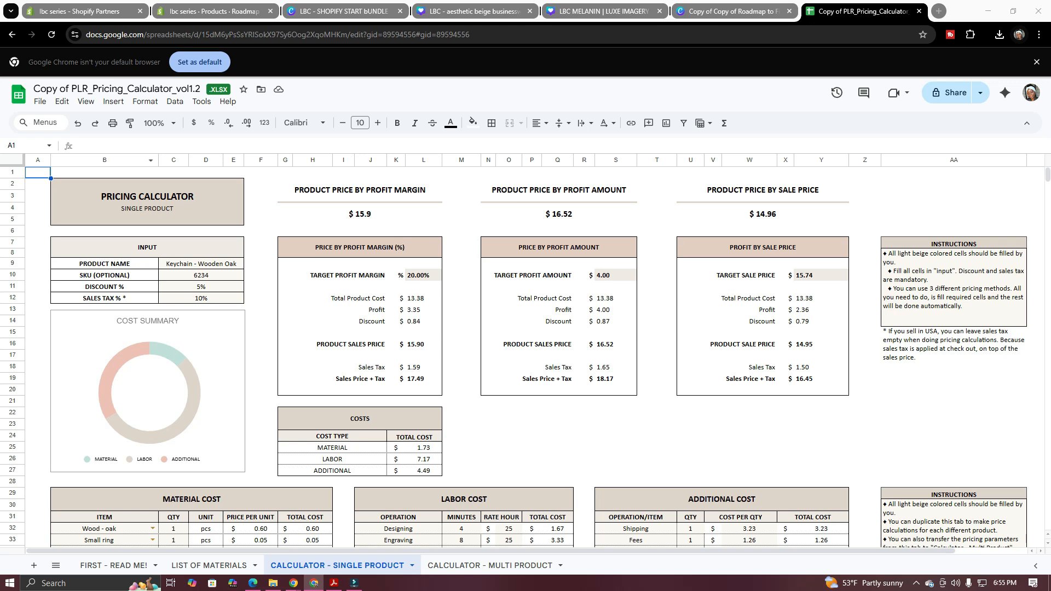
pyautogui.moveTo(0, 99); pyautogui.dragTo(409, 98)
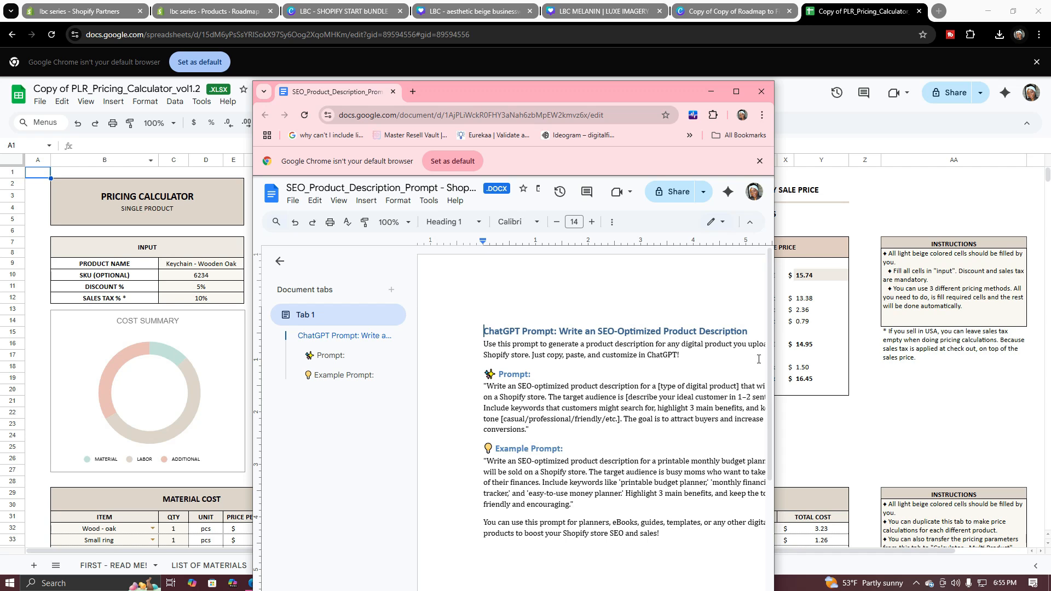
pyautogui.click(737, 91)
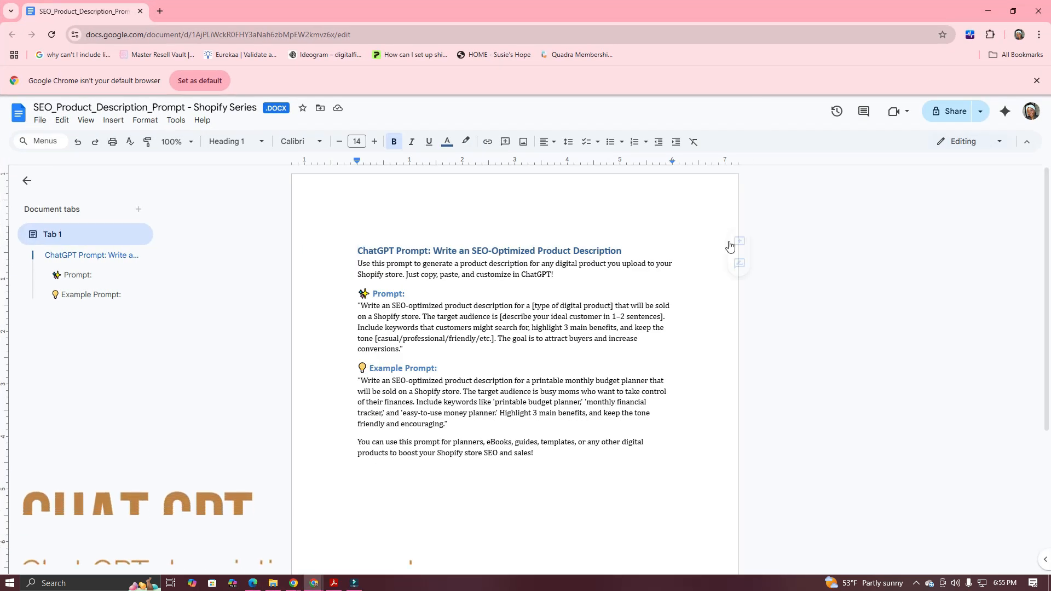